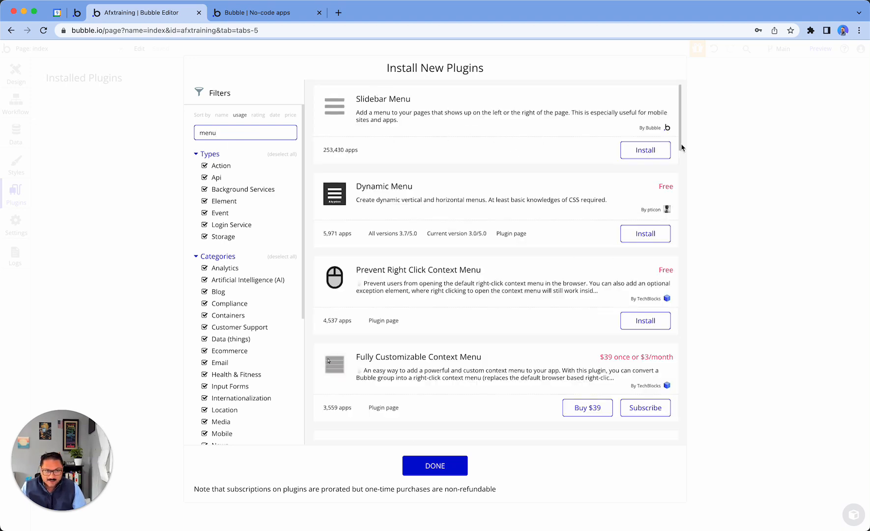
Install the Slidebar Menu plugin and return to the index page design.
left_click(637, 150)
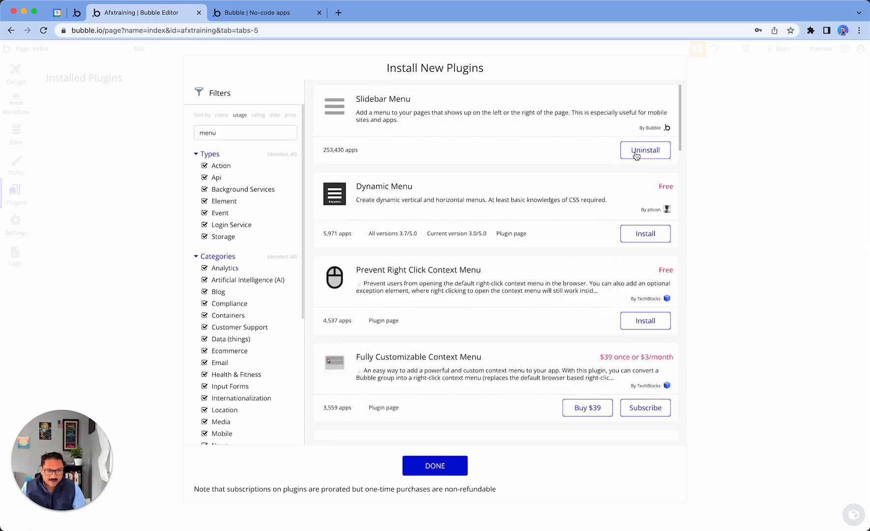
left_click(416, 472)
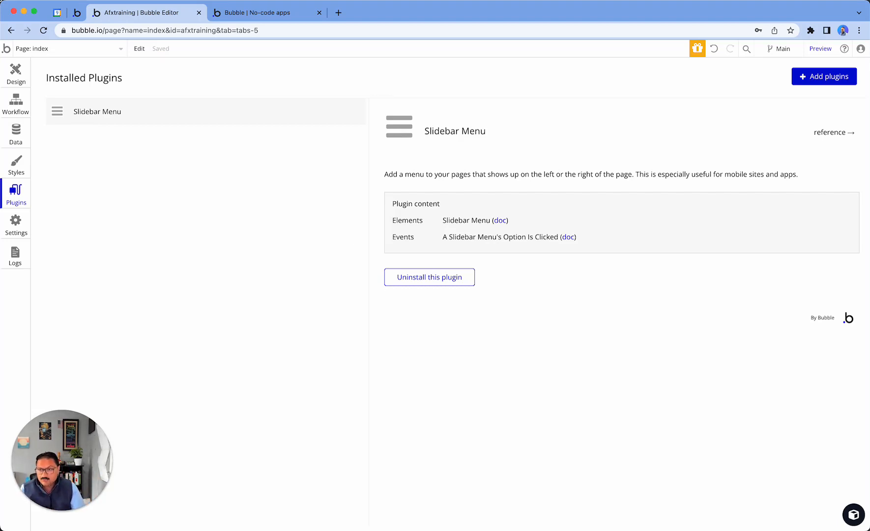
left_click(15, 81)
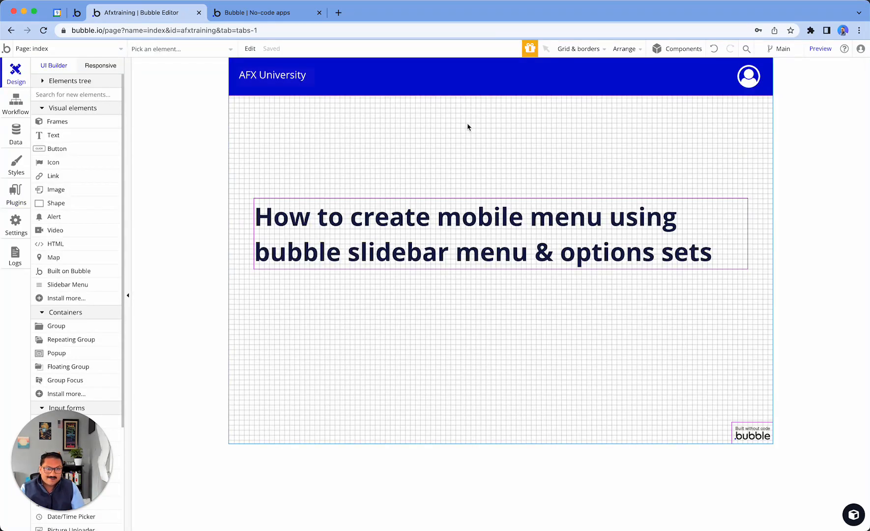
Open the Header reusable element for editing and add a Slidebar Menu element to its blue bar.
left_click(470, 75)
double_click(508, 81)
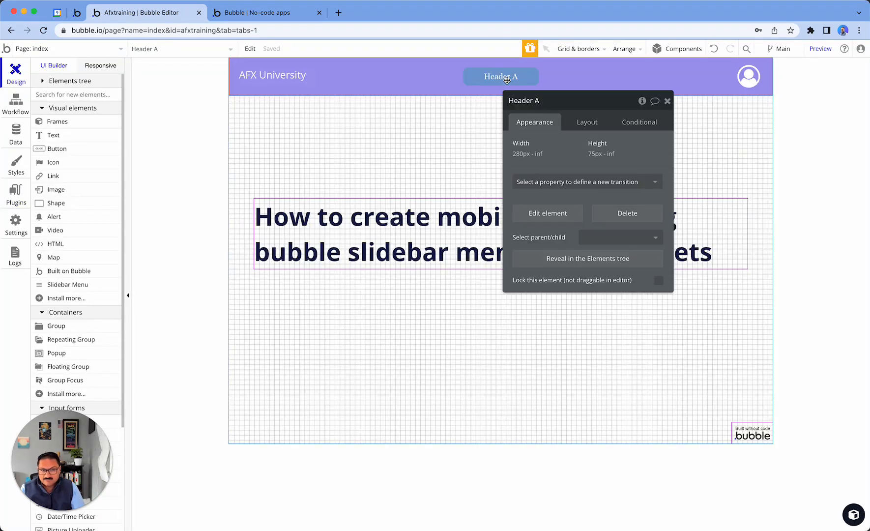
left_click(548, 219)
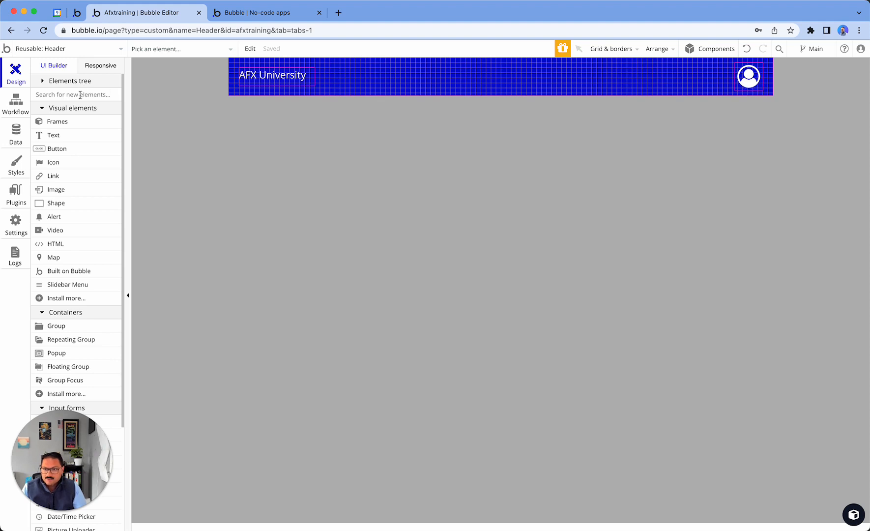
scroll(97, 304, "down", 1)
left_click_drag(81, 279, 664, 73)
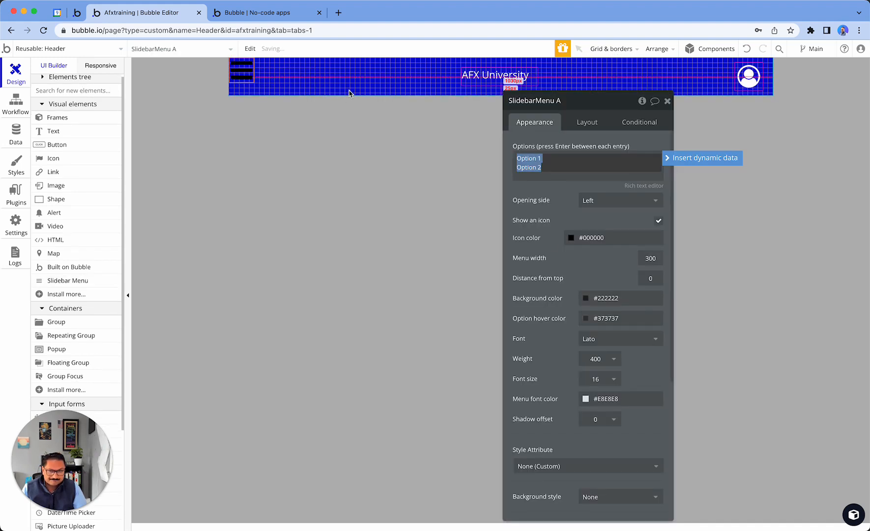
Set the slidebar menu's vertical alignment in the header row to centered.
left_click(586, 123)
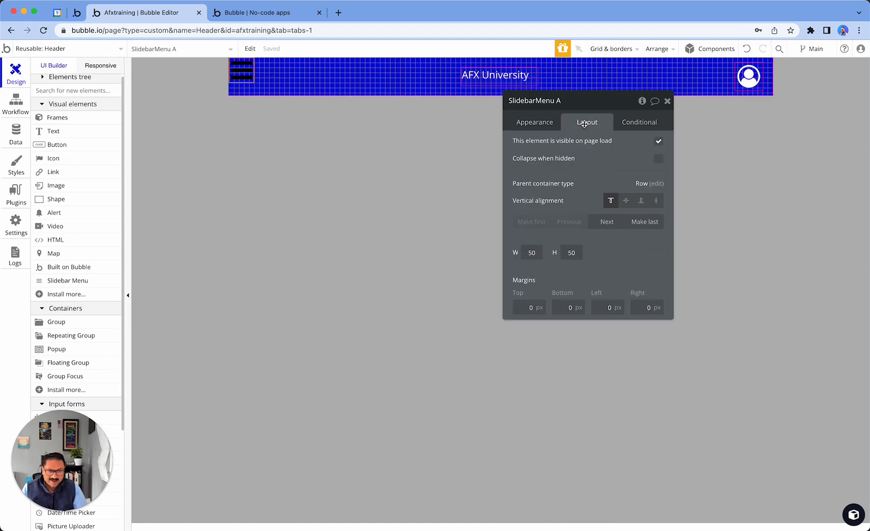
left_click(639, 82)
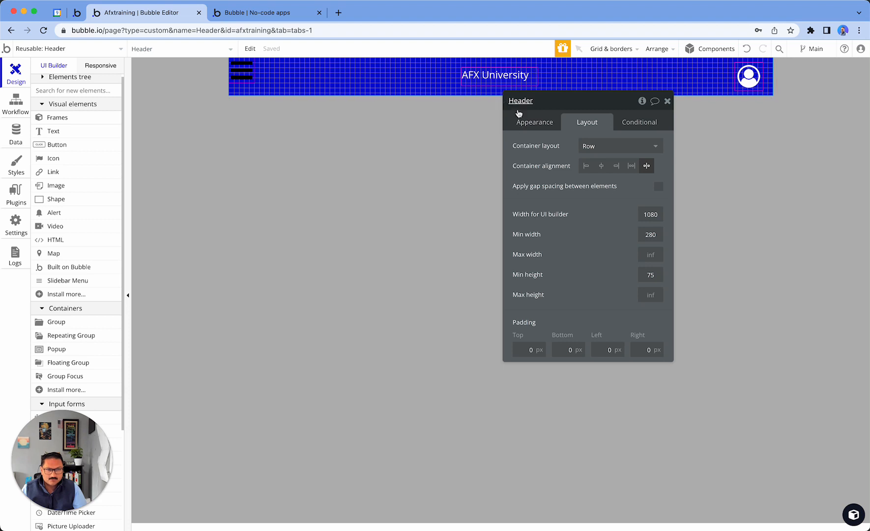
left_click(530, 126)
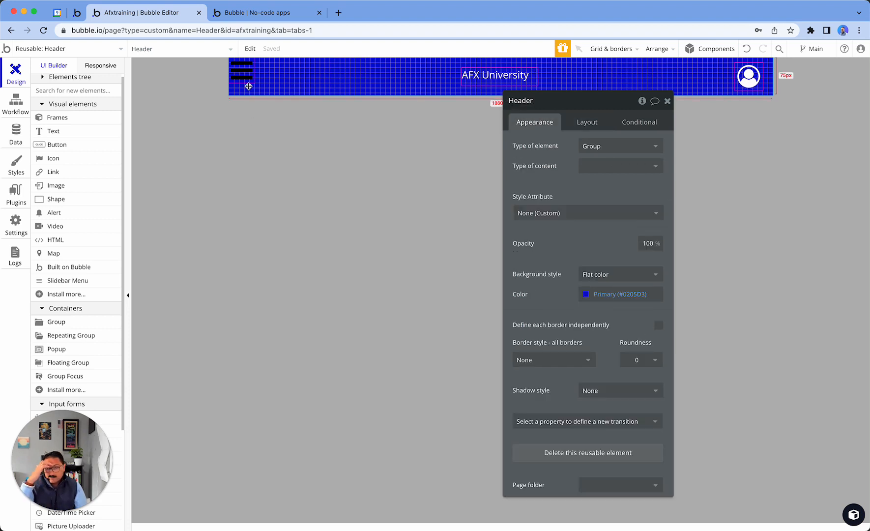
left_click(241, 74)
left_click(586, 123)
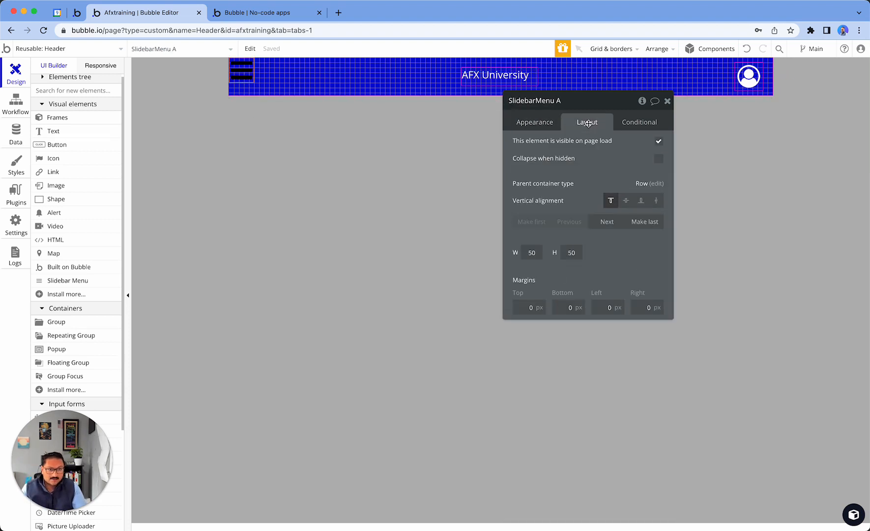
left_click(626, 203)
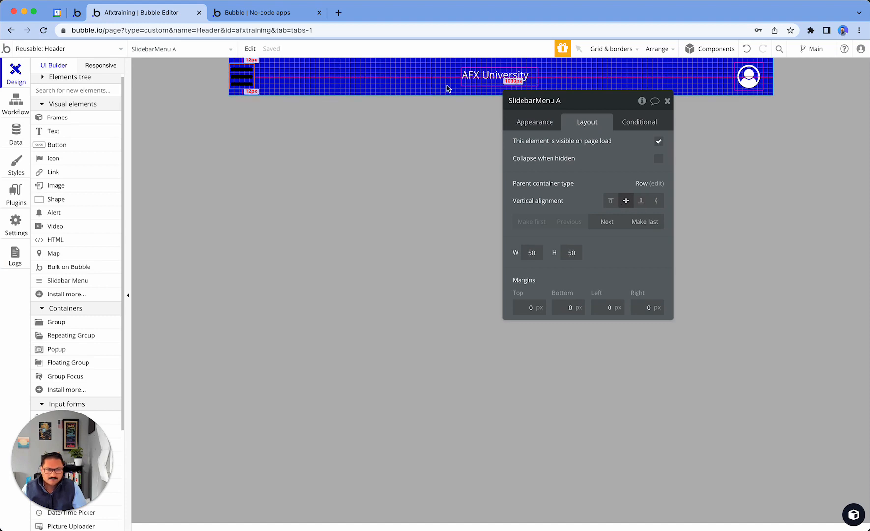
Check the user icon's margins and give the slidebar menu a left margin of 20 px.
left_click(738, 83)
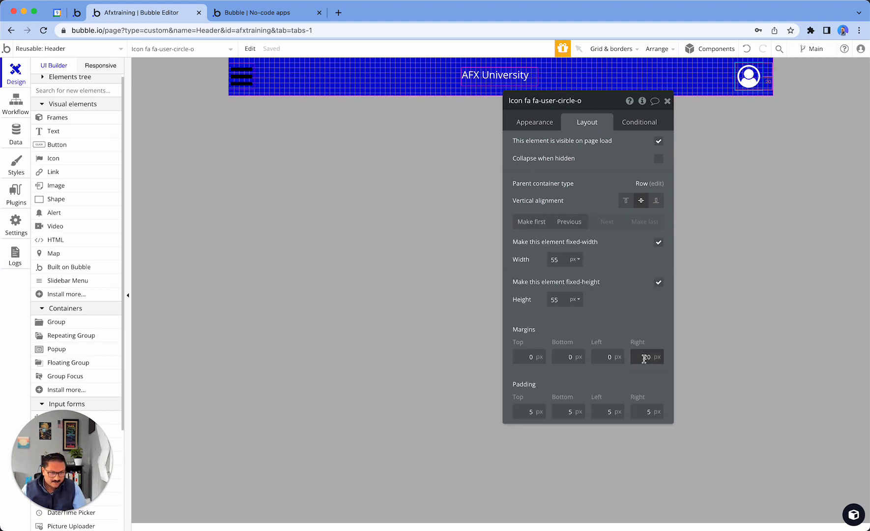
left_click(241, 76)
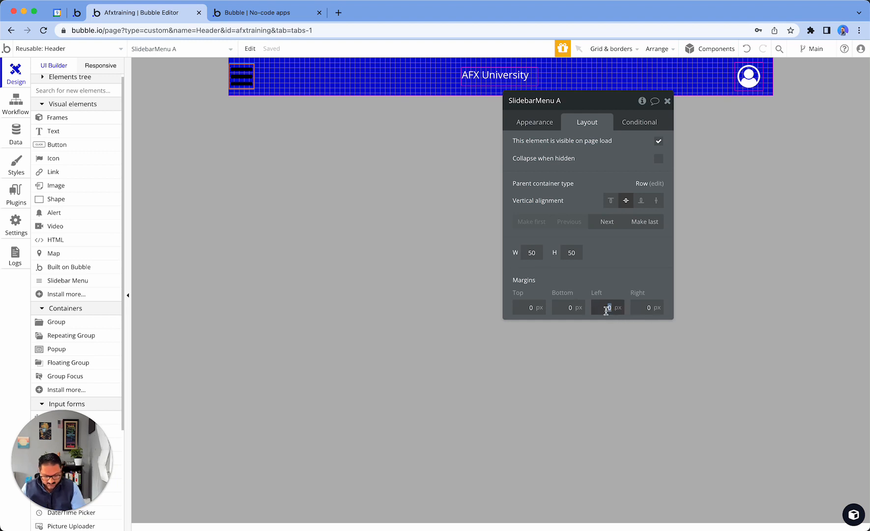
type("20")
key("Tab")
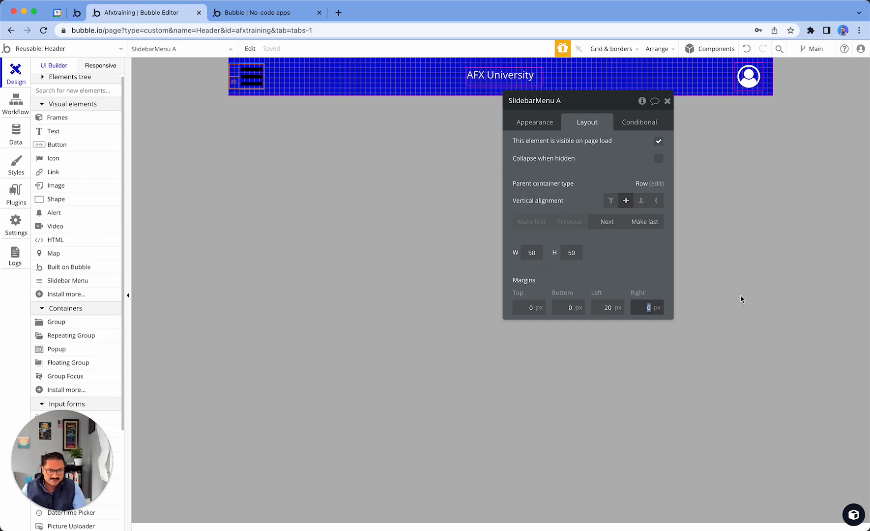
left_click(739, 298)
Set both the width and the height of the slidebar menu to 35.
left_click(536, 122)
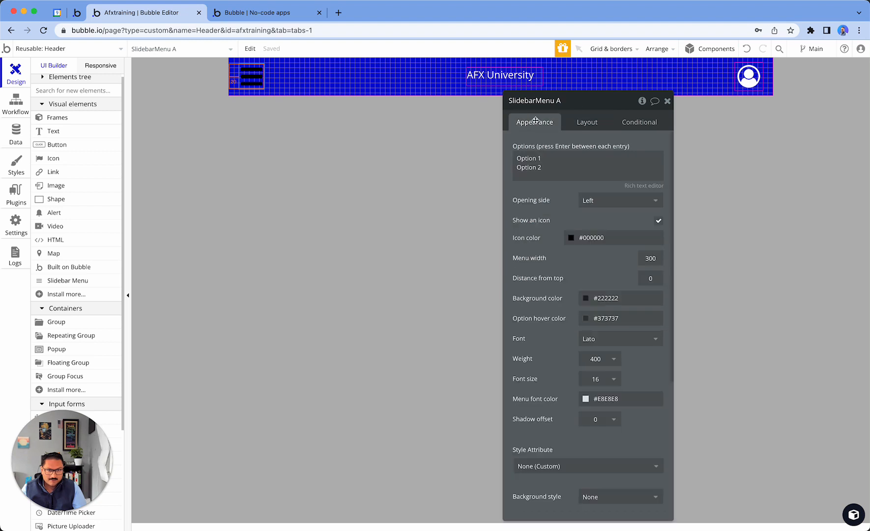
left_click(587, 125)
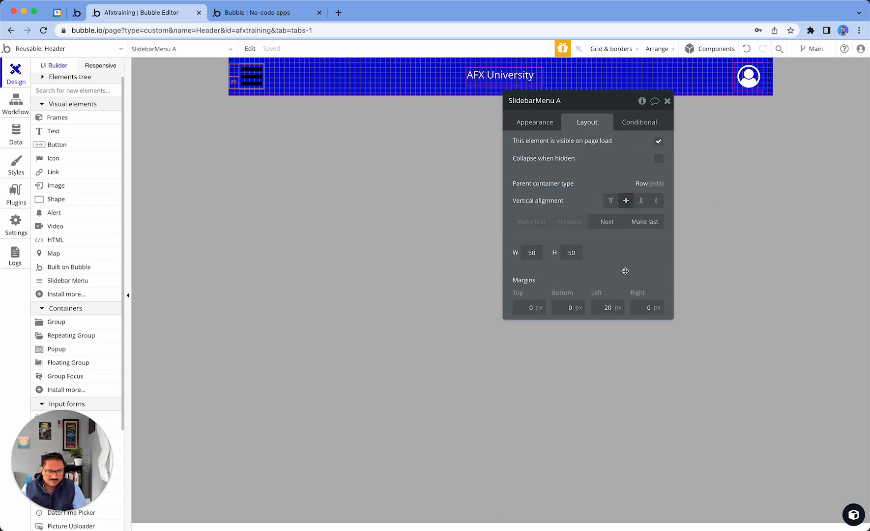
type("35")
key("Tab")
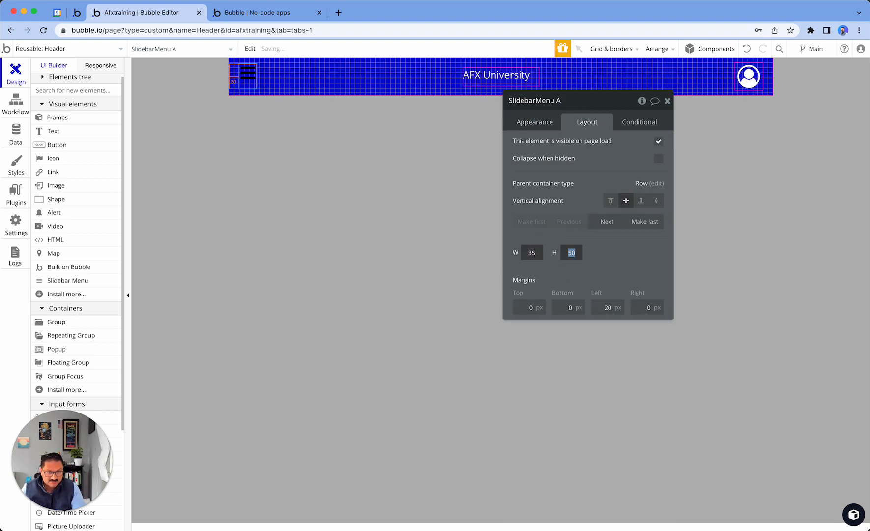
type("35")
key("Tab")
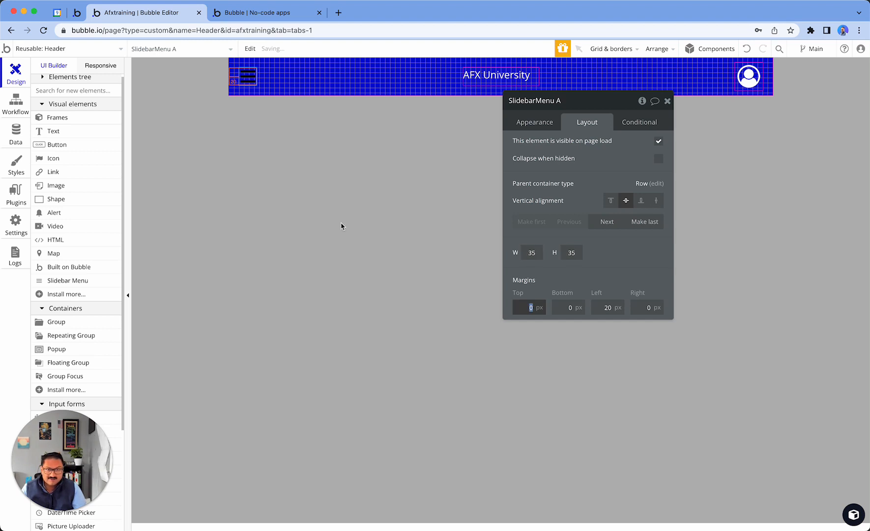
Set the slidebar menu's icon color to the Surface (#FFFFFF) color variable.
left_click(525, 125)
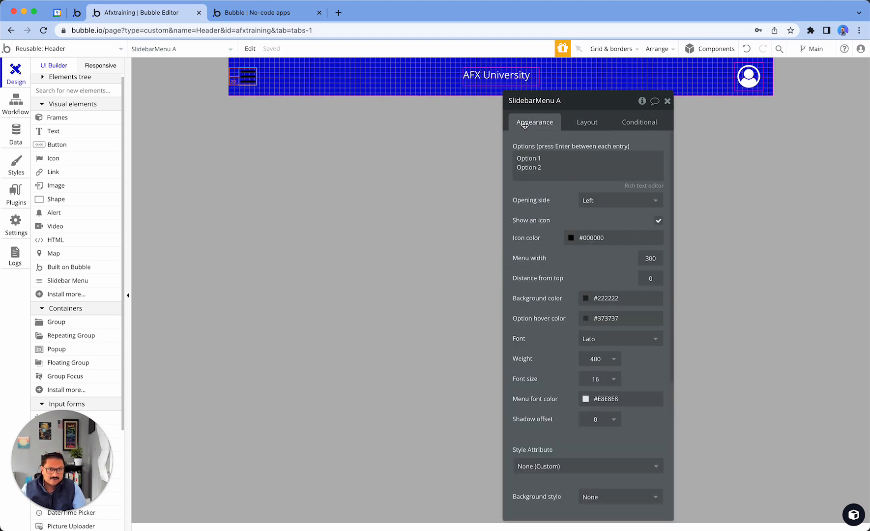
left_click(580, 238)
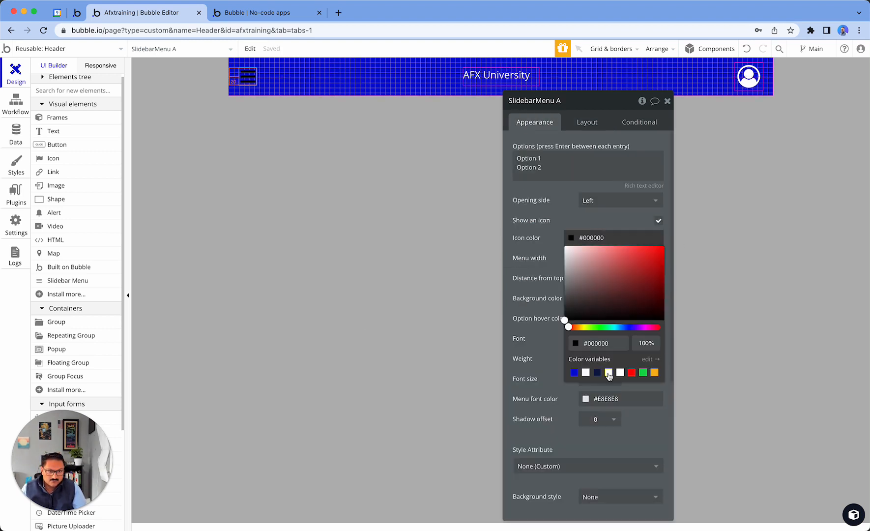
left_click(608, 373)
left_click(563, 246)
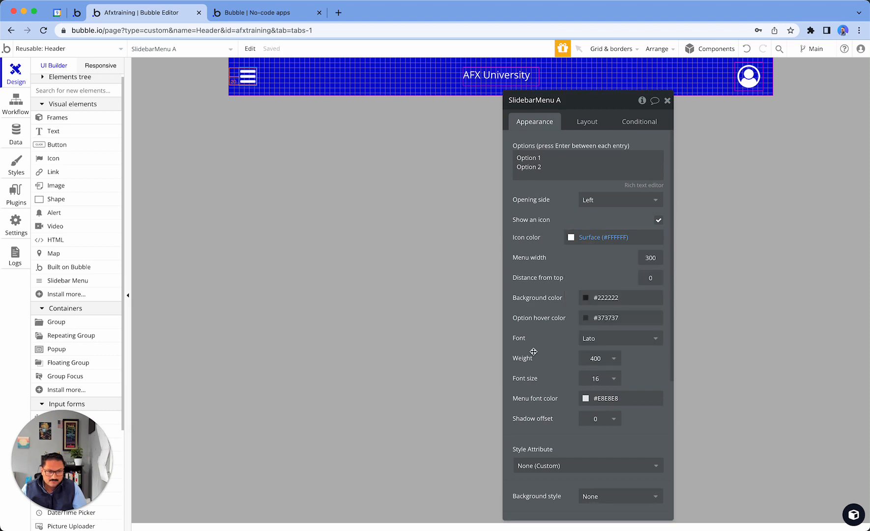
Set the slidebar menu's background color to Primary (#0205D3) and its option hover color to Text (#091747).
left_click(588, 297)
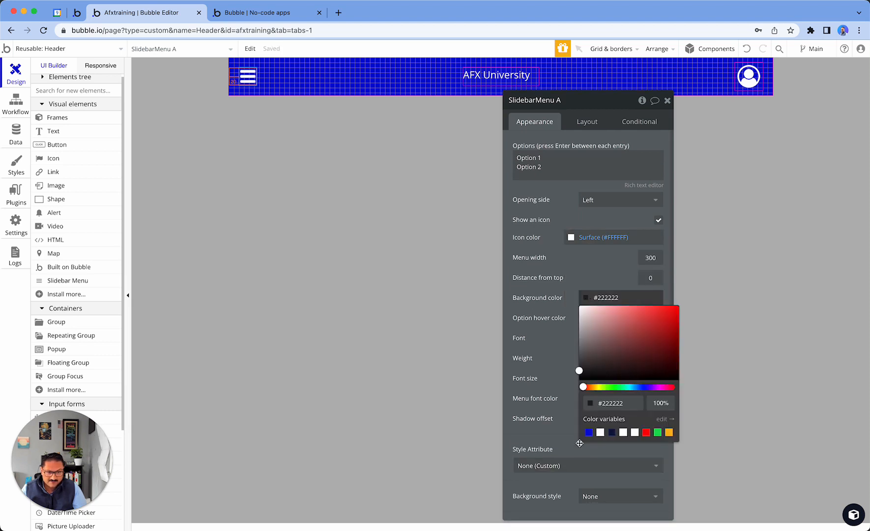
left_click(588, 432)
left_click(544, 332)
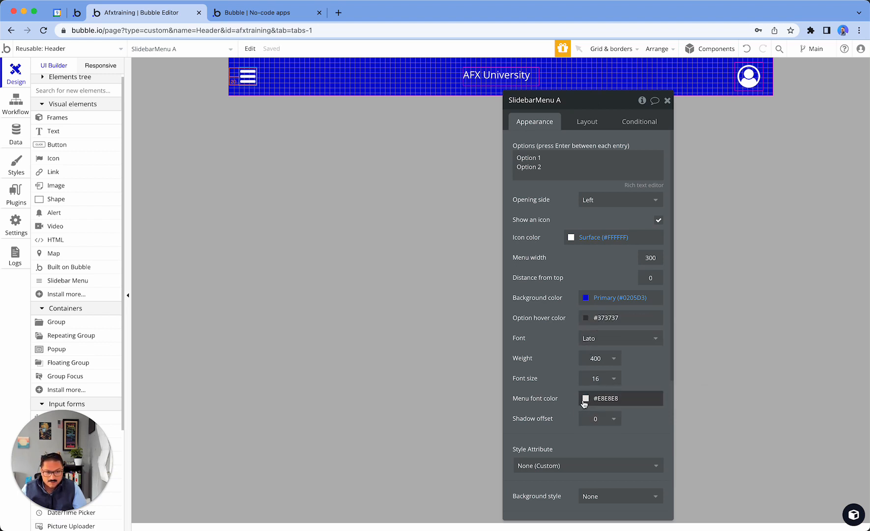
left_click(584, 322)
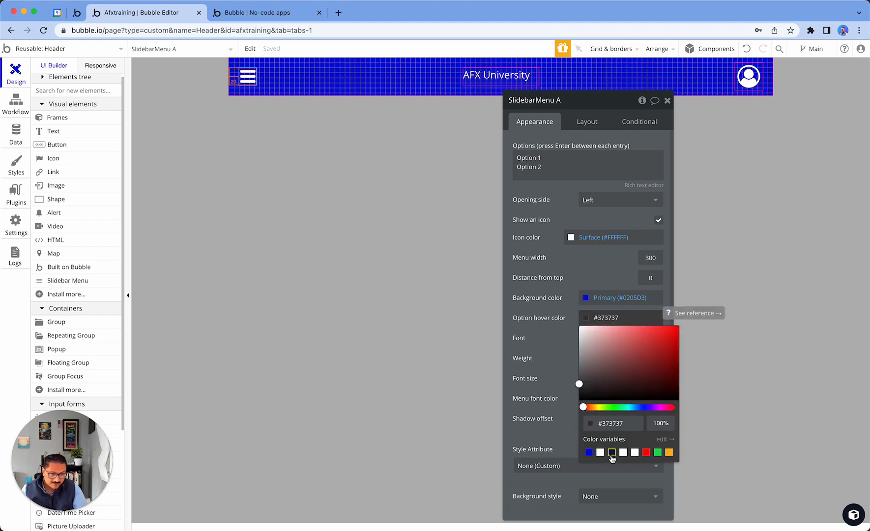
left_click(611, 454)
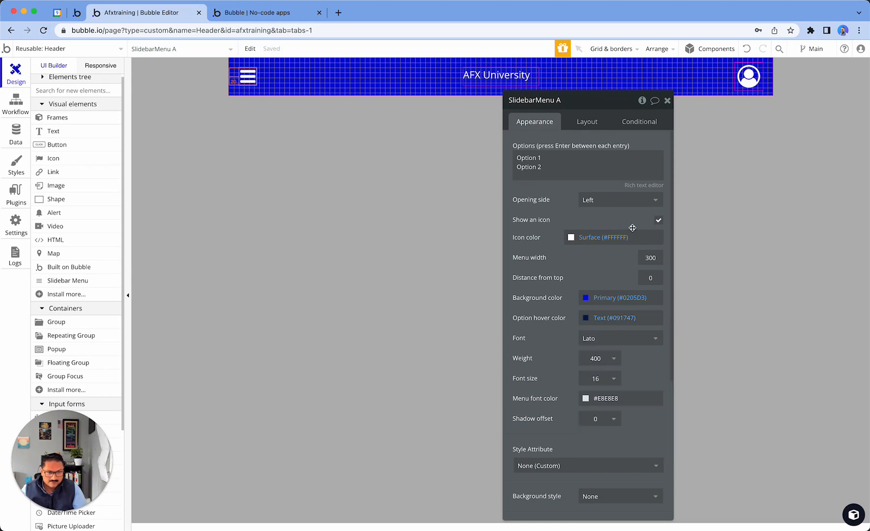
Replace the slidebar menu's default options with the dynamic expression RepeatingGroup Menu Options (OS)'s List of Menu Options (OS)s.
left_click(267, 124)
double_click(245, 84)
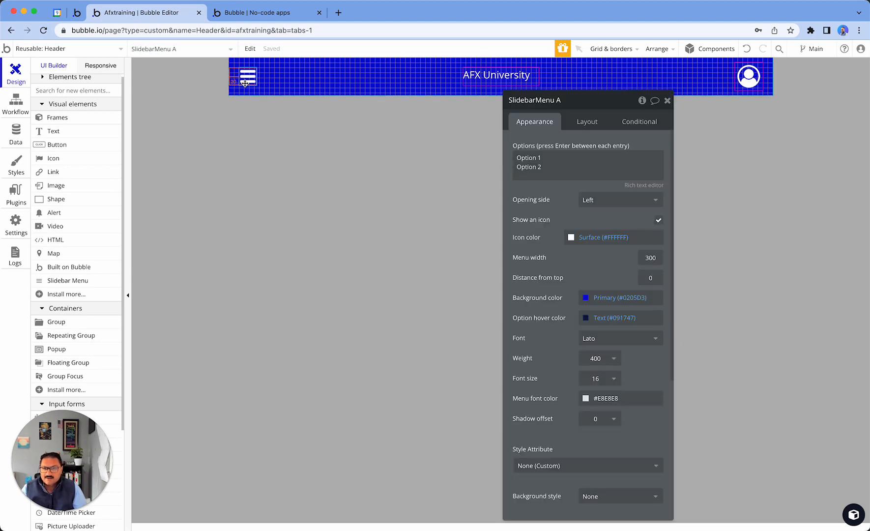
left_click(570, 172)
key("super+a")
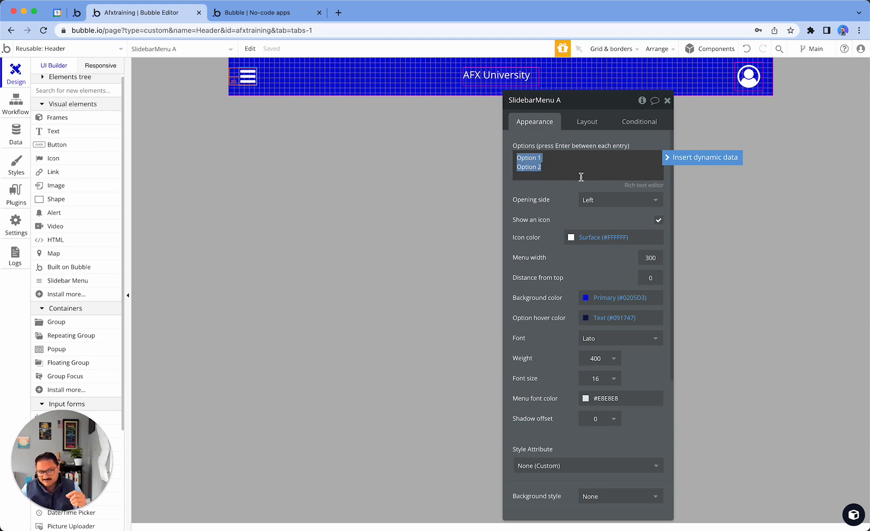
left_click(684, 158)
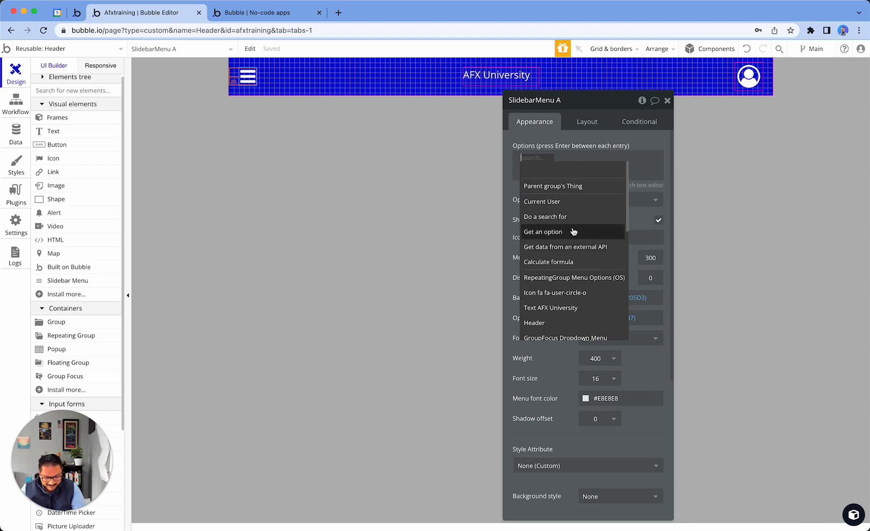
type("os")
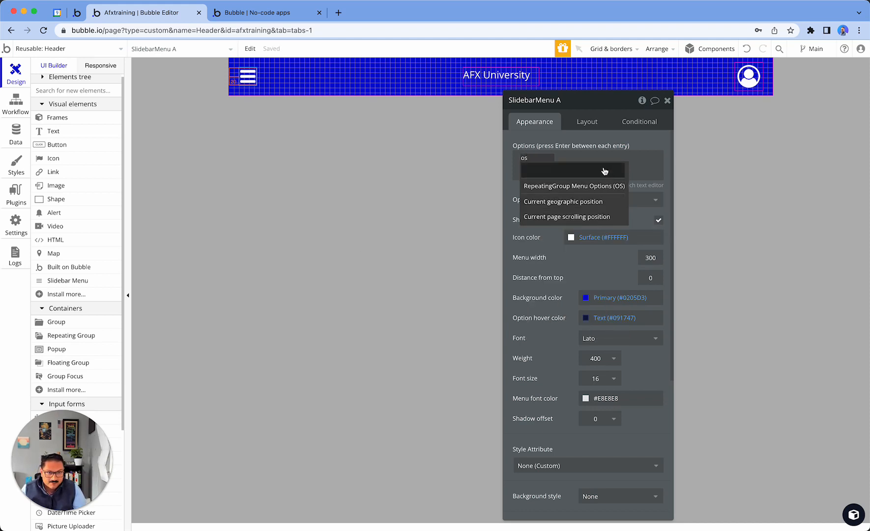
left_click(598, 190)
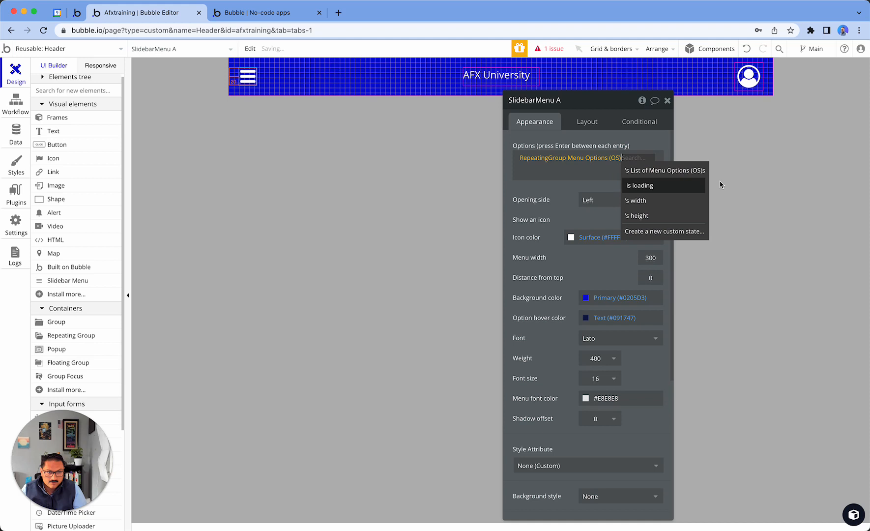
left_click(670, 170)
left_click(529, 208)
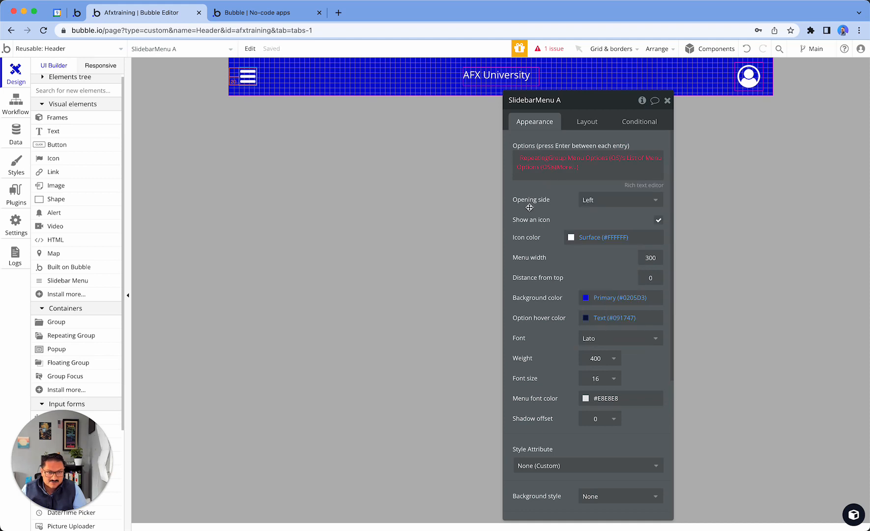
Extend the slidebar menu's Options expression with :item #1's Display.
left_click(564, 168)
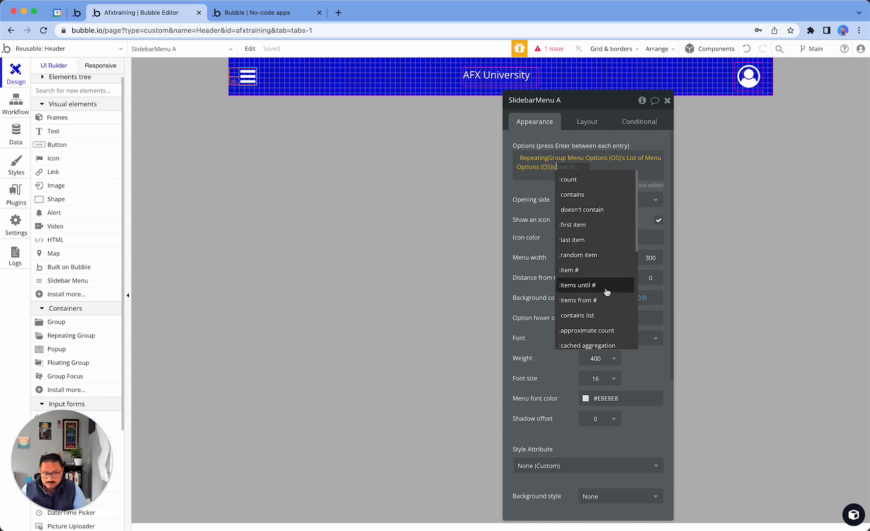
mouse_move(606, 292)
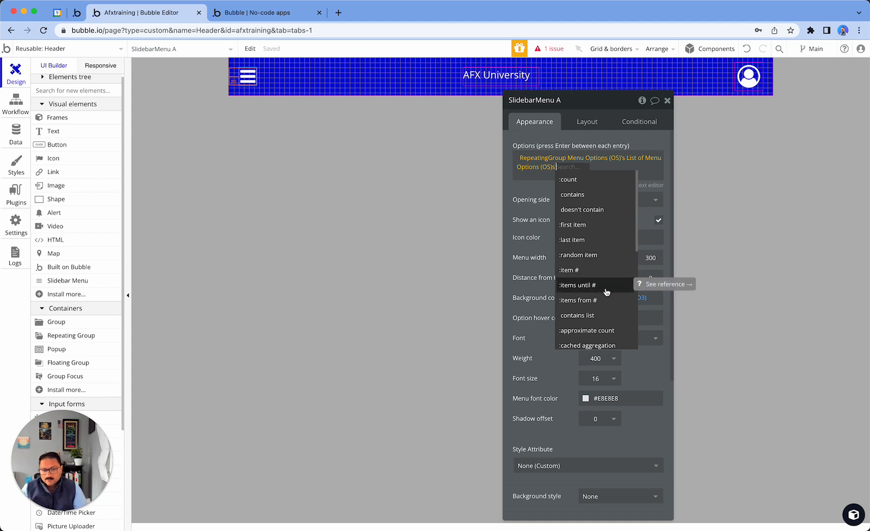
left_click(600, 269)
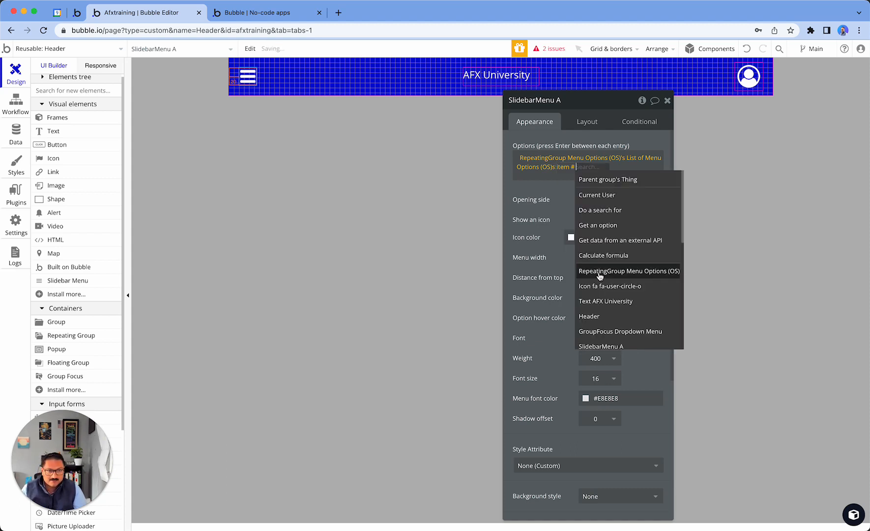
type("1")
left_click(592, 167)
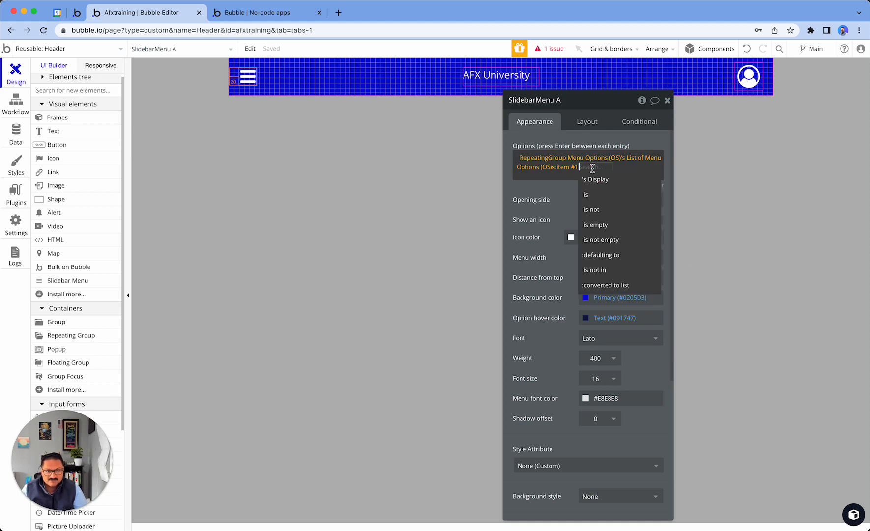
left_click(595, 179)
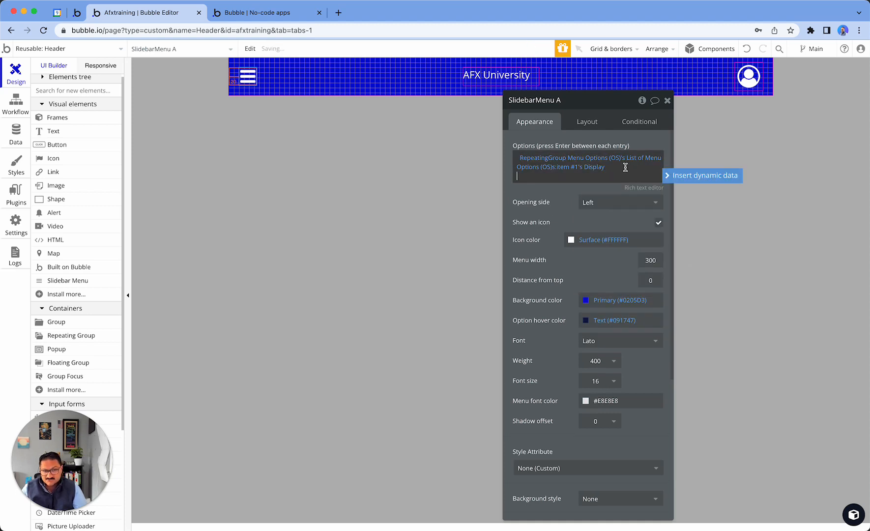
Copy the completed item #1 expression in the slidebar menu's options.
right_click(556, 164)
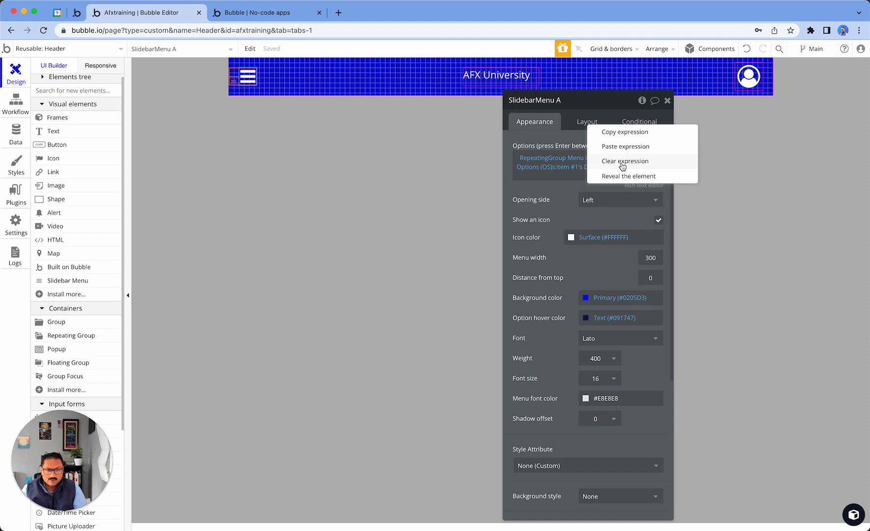
left_click(623, 137)
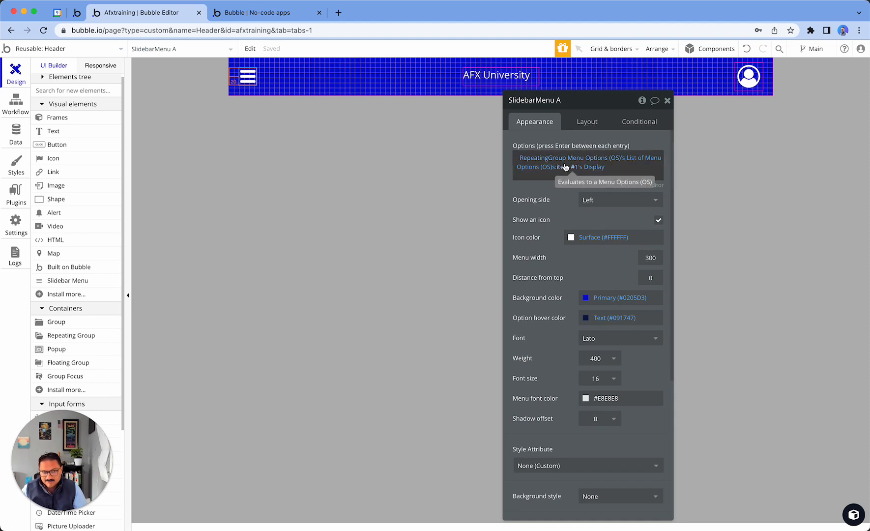
right_click(565, 167)
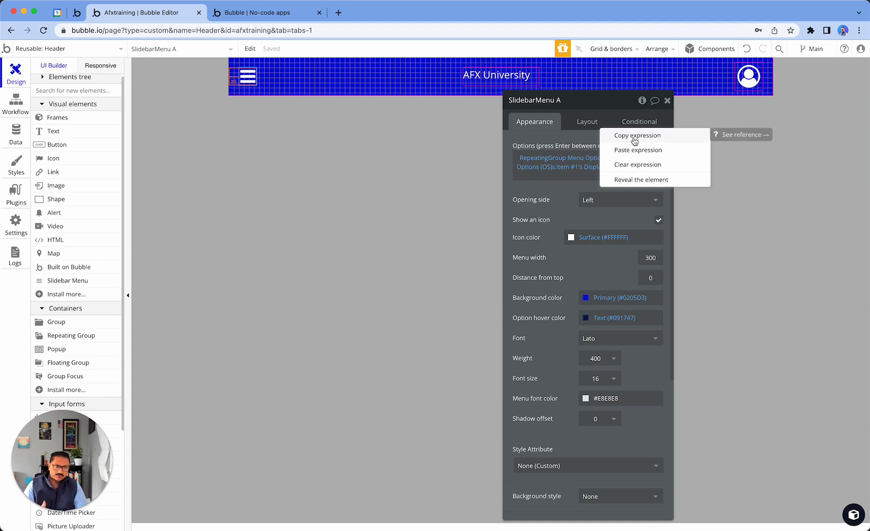
Review the options of the Menu Options (OS) option set in the app's data, and return to the header design.
left_click(16, 137)
left_click(258, 88)
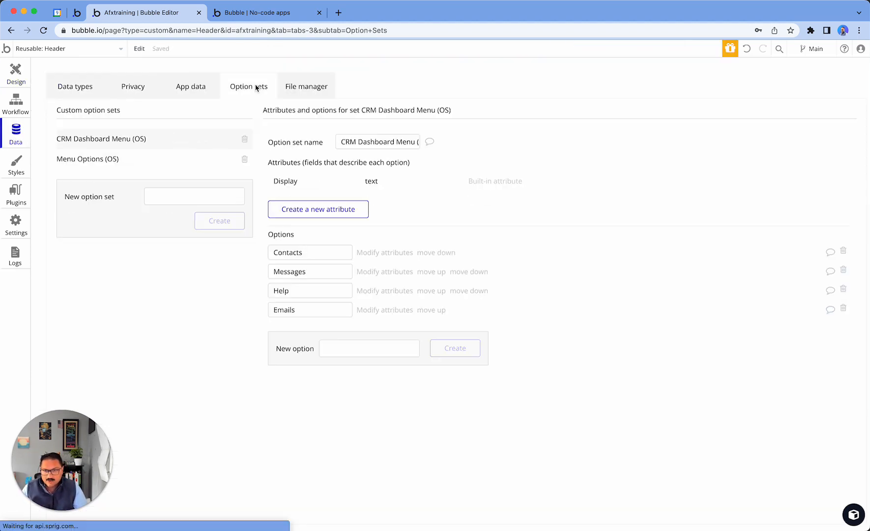
left_click(126, 167)
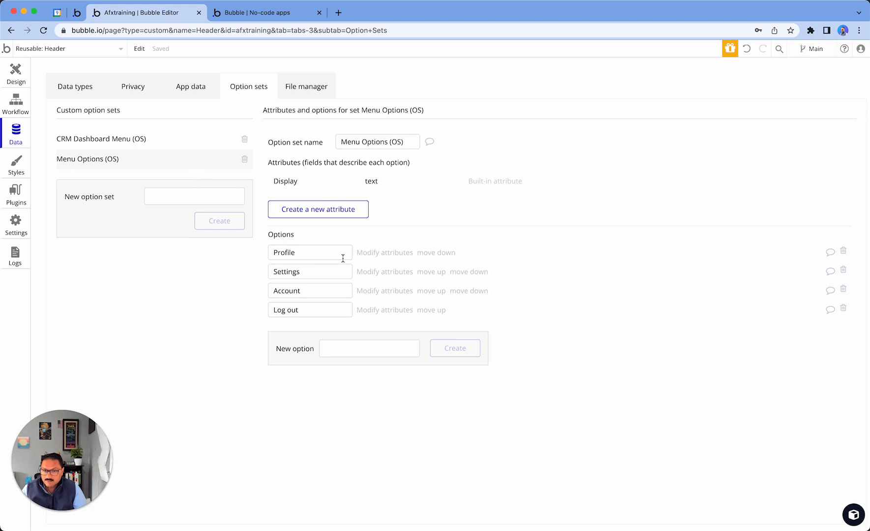
left_click(16, 72)
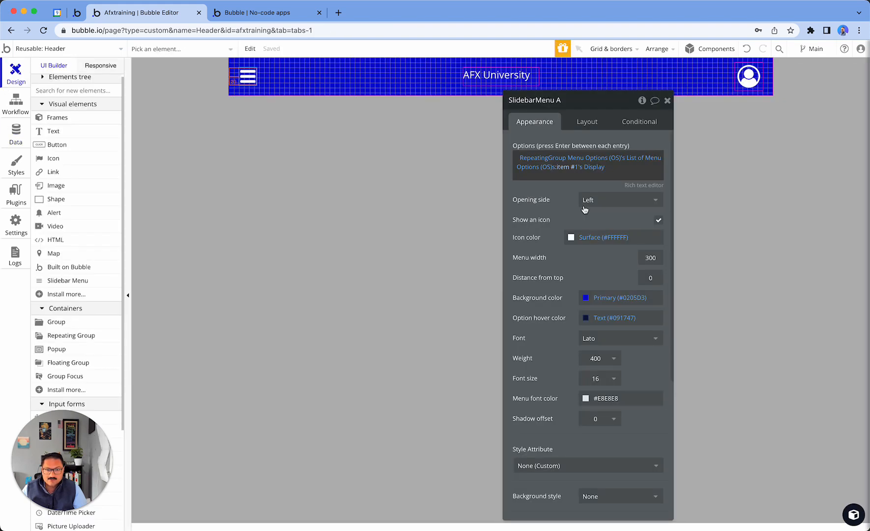
Copy the item #1's Display expression from the slidebar menu's options.
left_click(576, 162)
left_click(554, 196)
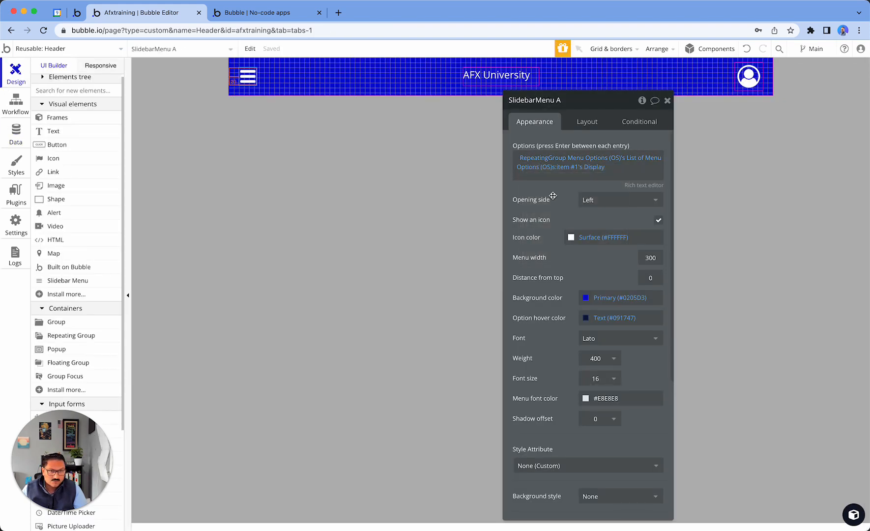
right_click(533, 169)
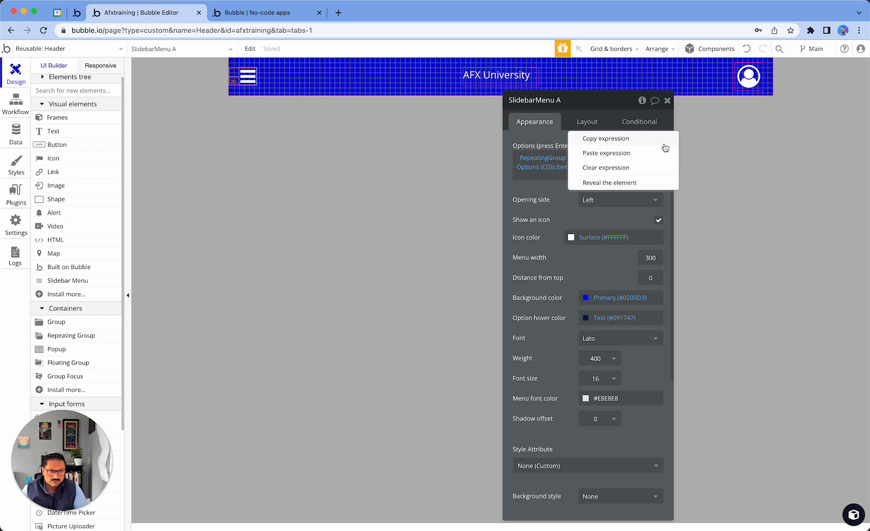
left_click(636, 142)
Try to paste the copied expression as plain content into the slidebar menu's options, and undo the paste.
left_click(579, 181)
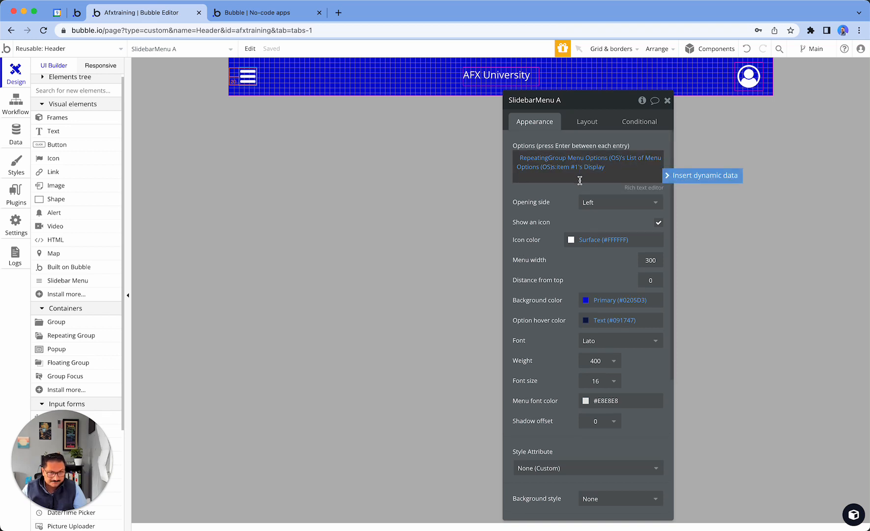
right_click(614, 169)
left_click(653, 168)
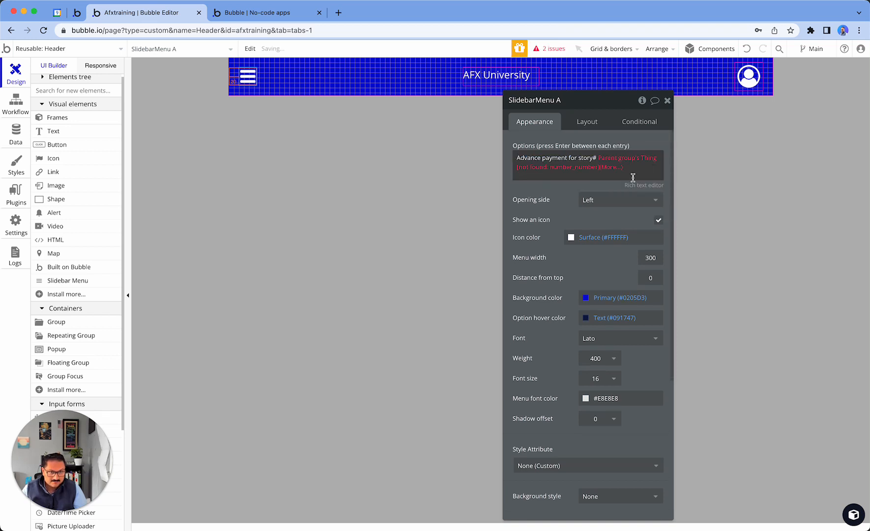
left_click(589, 199)
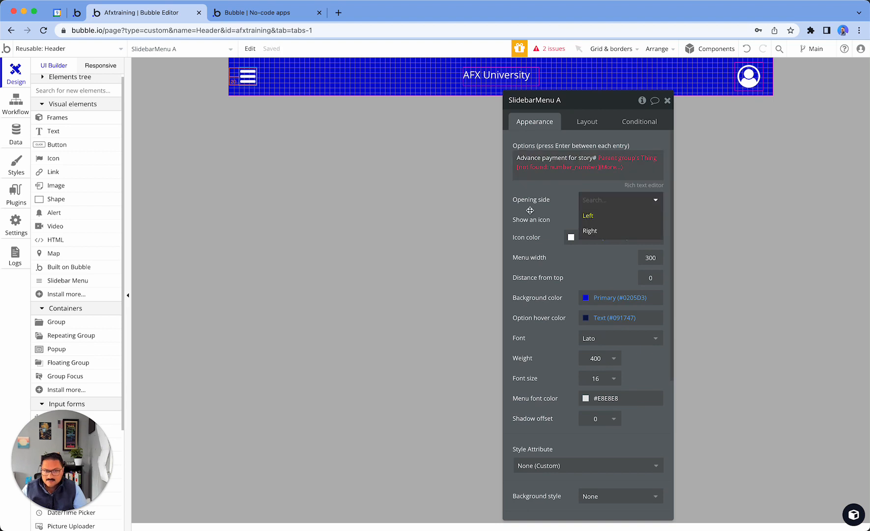
left_click(561, 208)
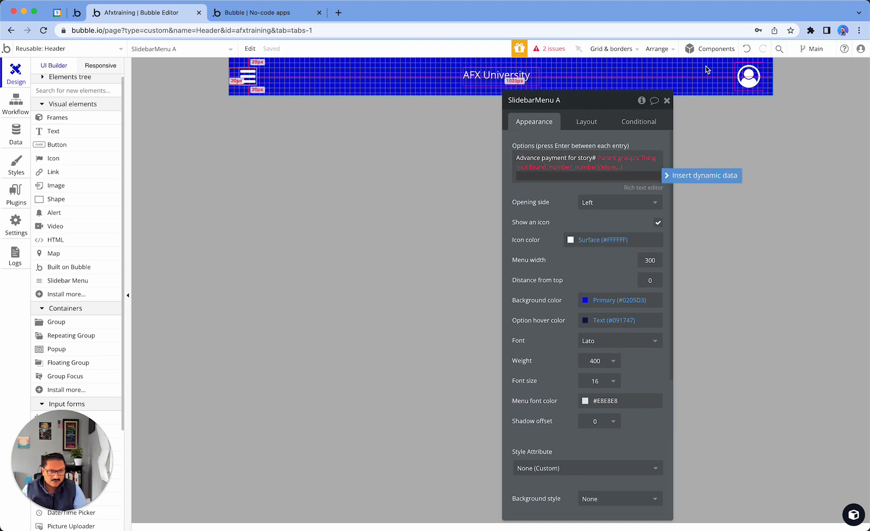
left_click(747, 49)
Insert a new dynamic expression after the first option and paste the copied item #1 expression into it.
left_click(617, 164)
key("Return")
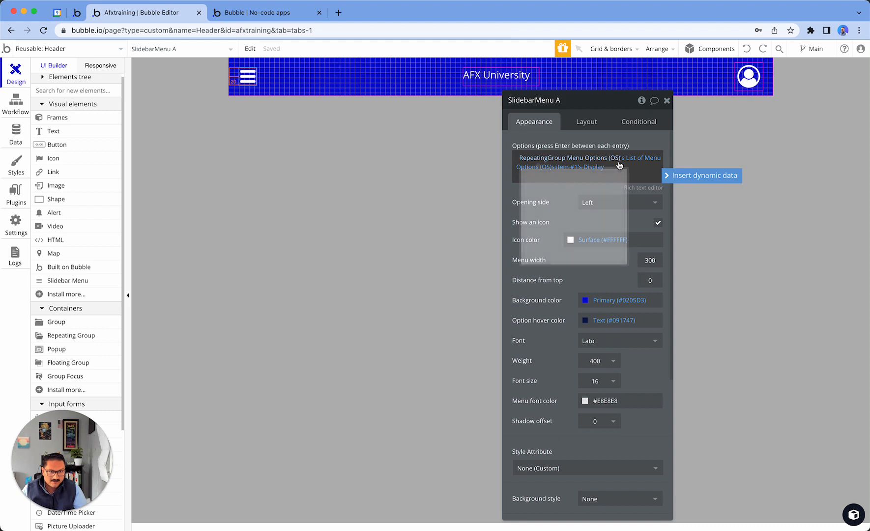
key("BackSpace")
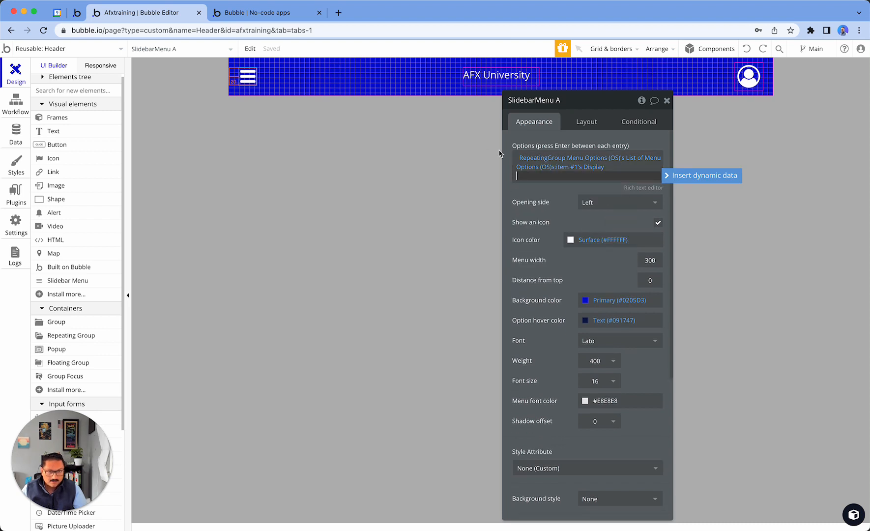
left_click(725, 177)
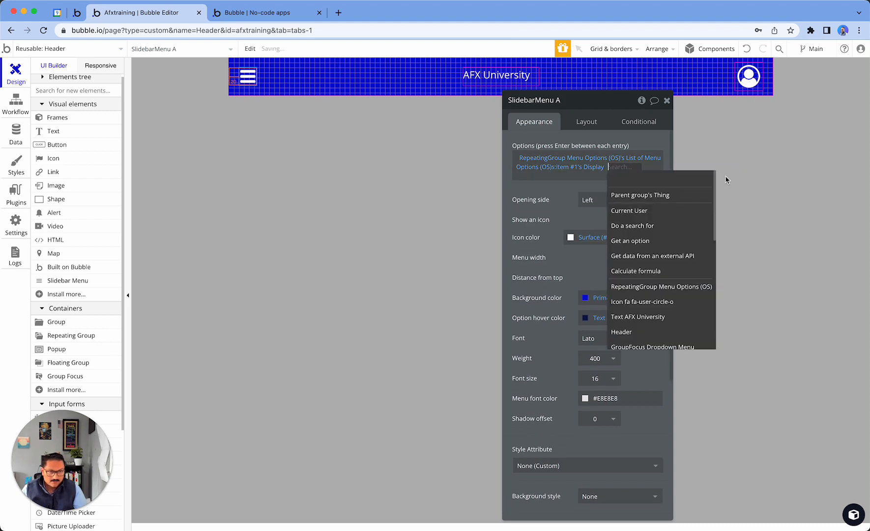
right_click(626, 169)
left_click(695, 155)
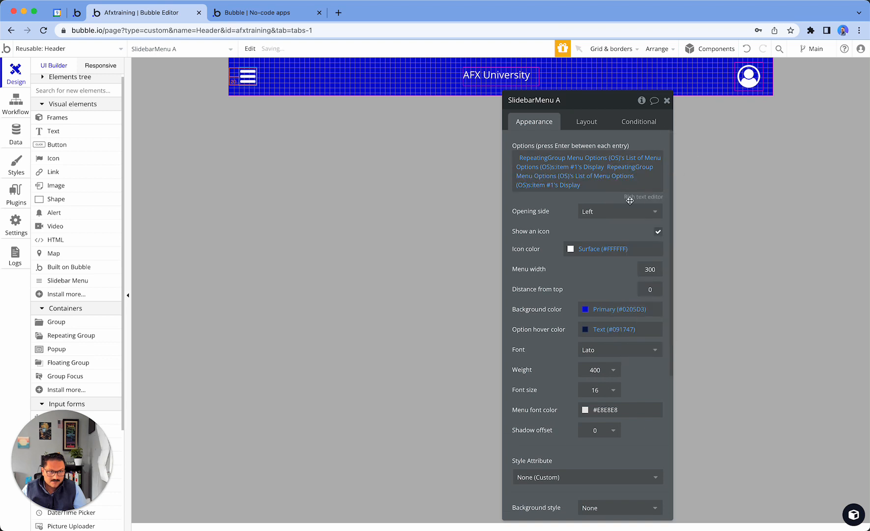
Try to separate the two option expressions with a line break, and restore 's Display on the first expression.
left_click(605, 166)
key("Return")
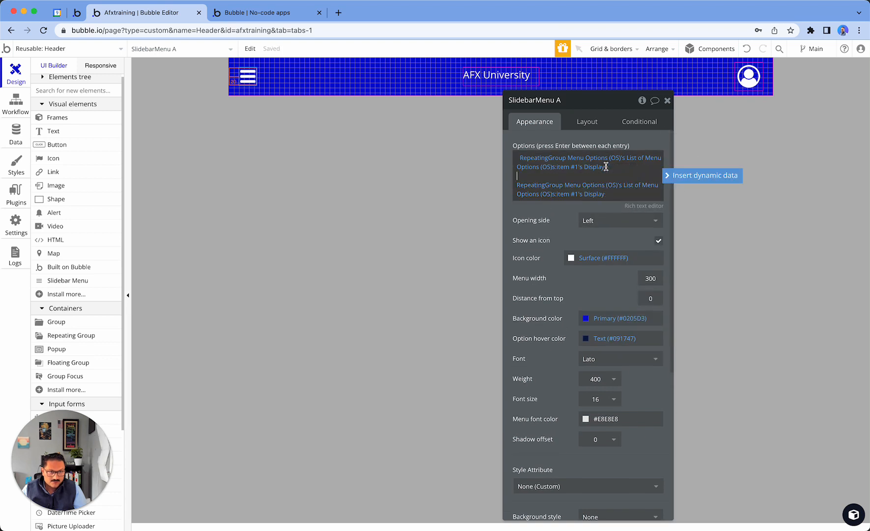
key("BackSpace")
key("BackSpace")
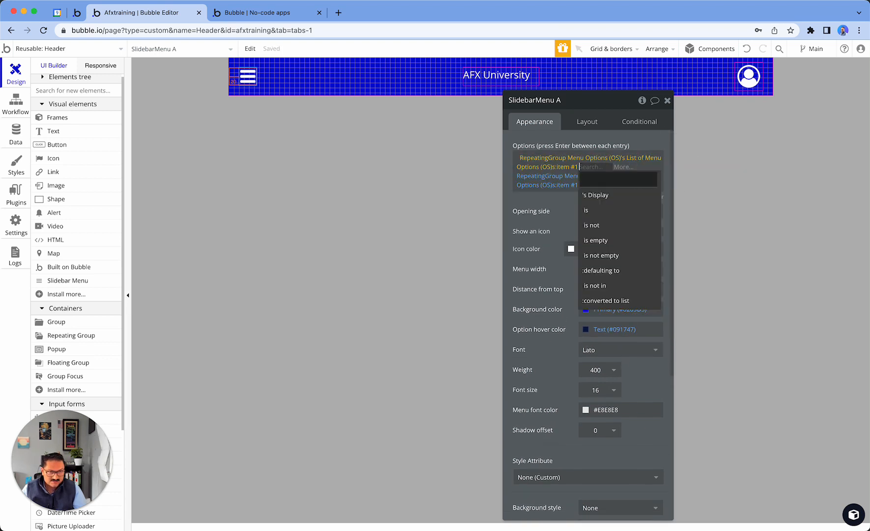
left_click(595, 195)
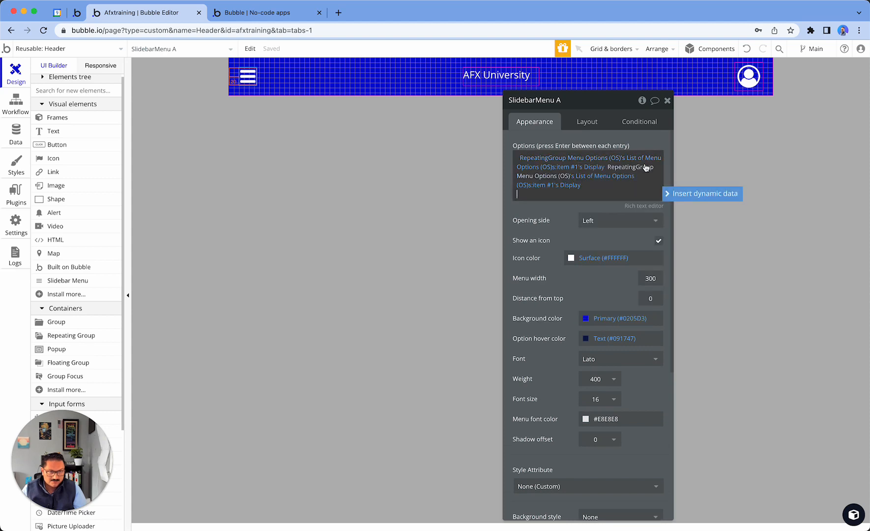
Place the second option expression on its own line directly below the first, without blank lines between them.
left_click(608, 167)
key("Return")
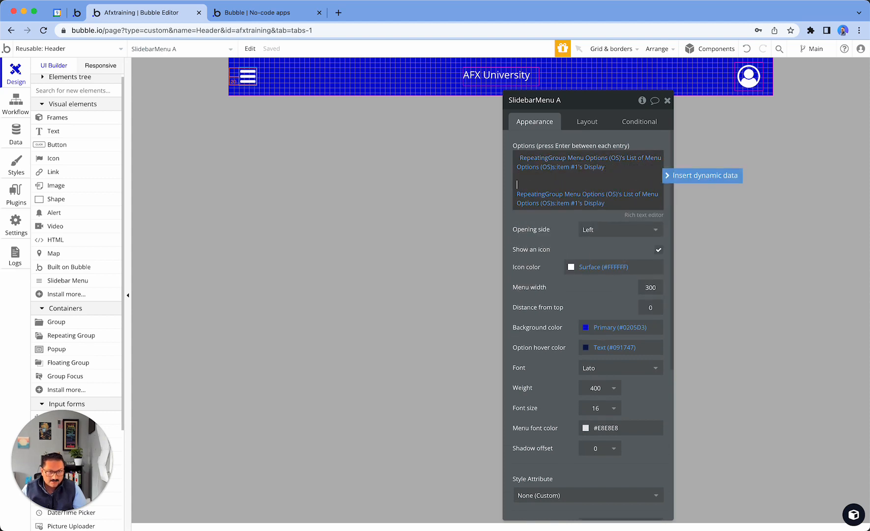
key("BackSpace")
key("BackSpace")
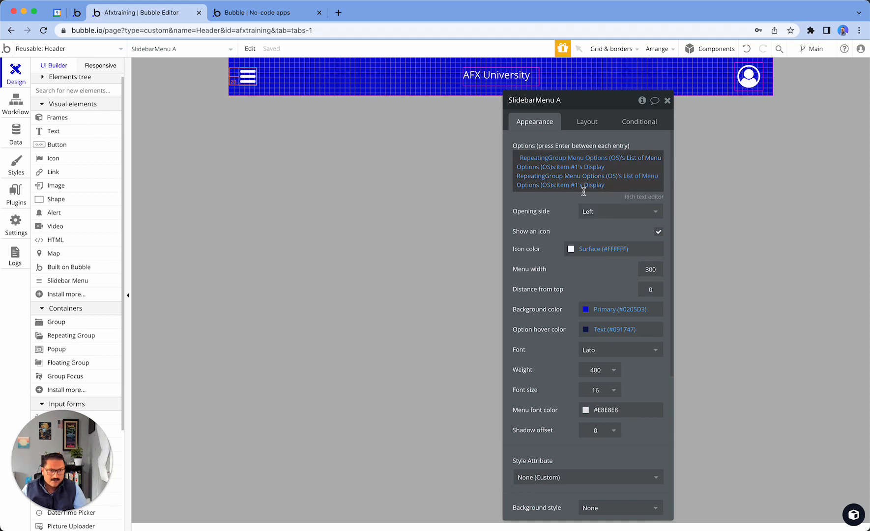
Set the item number in the second option expression to 2.
left_click(577, 186)
key("BackSpace")
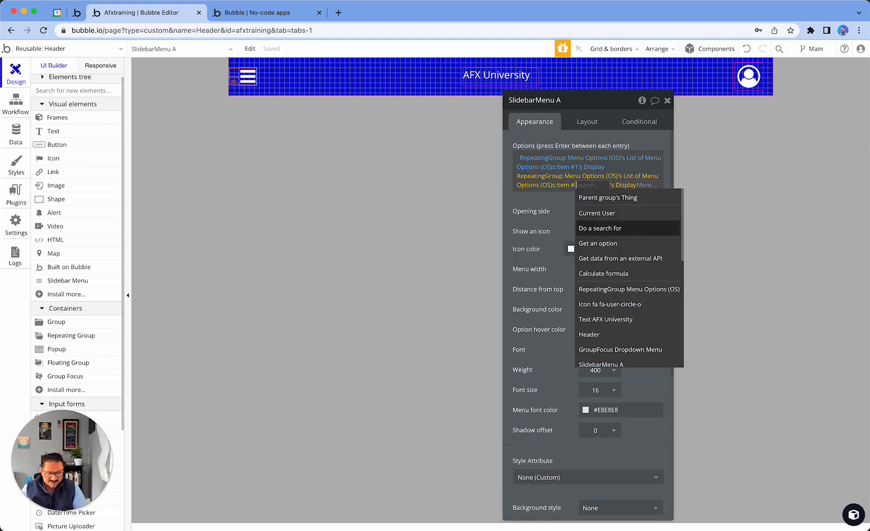
type("2")
left_click(643, 187)
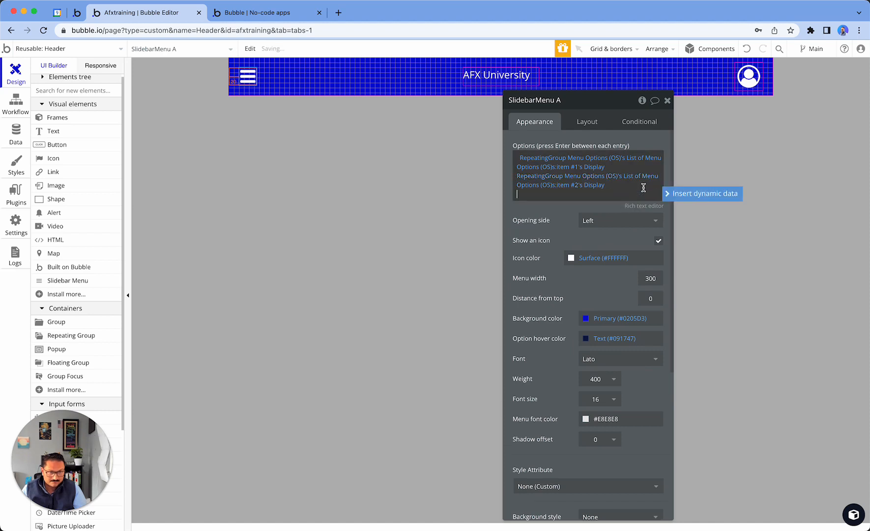
Paste the copied item #1 expression as a third dynamic entry in the options, and add empty lines below it.
key("Return")
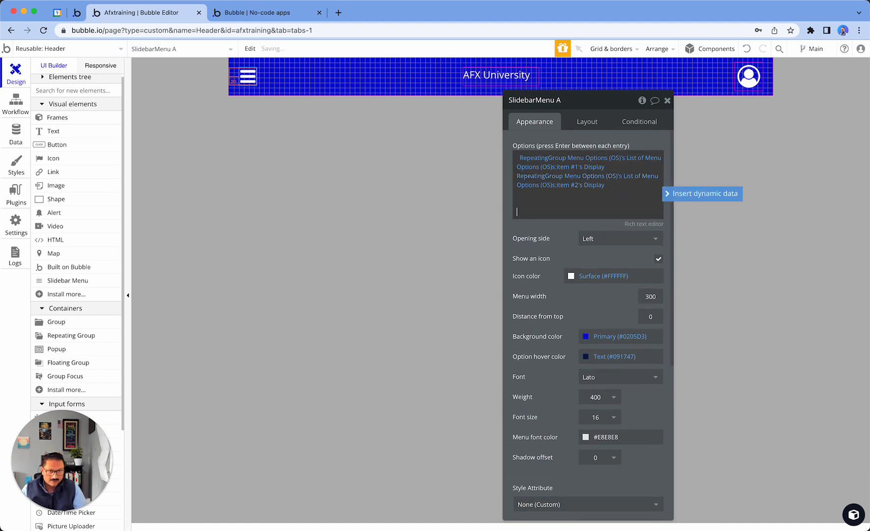
left_click(687, 194)
right_click(575, 170)
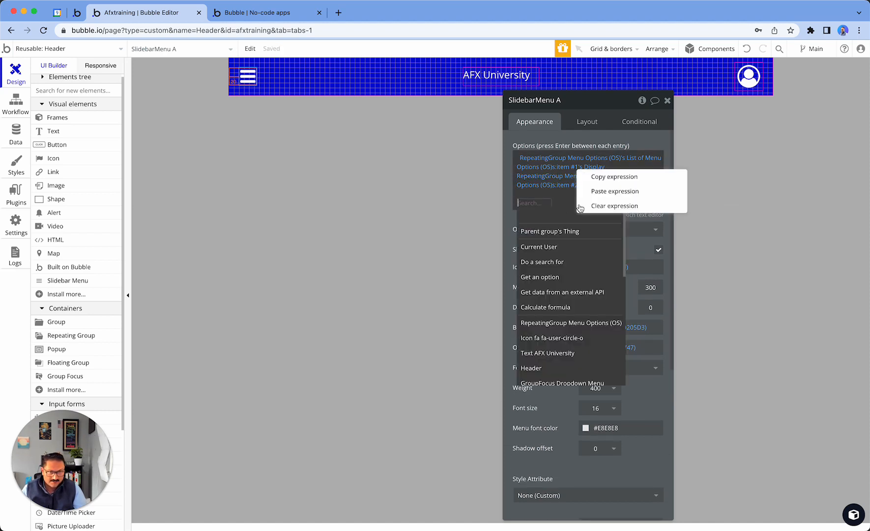
left_click(617, 192)
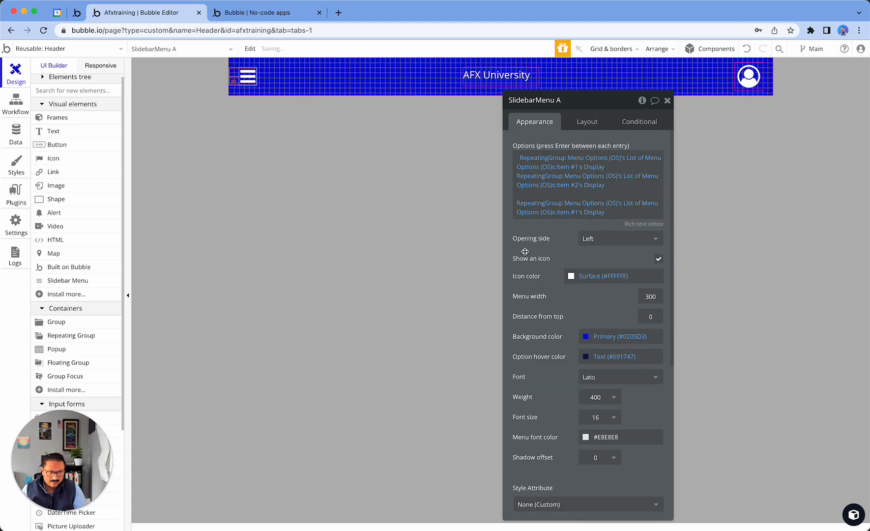
left_click(550, 197)
key("Return")
key("Return")
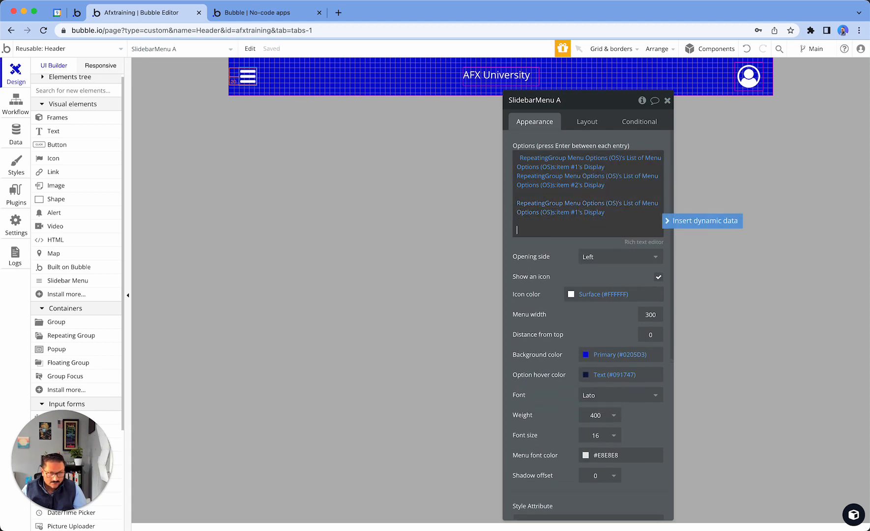
Try to paste a fourth entry directly into the options text below the third expression, and undo the paste.
right_click(543, 238)
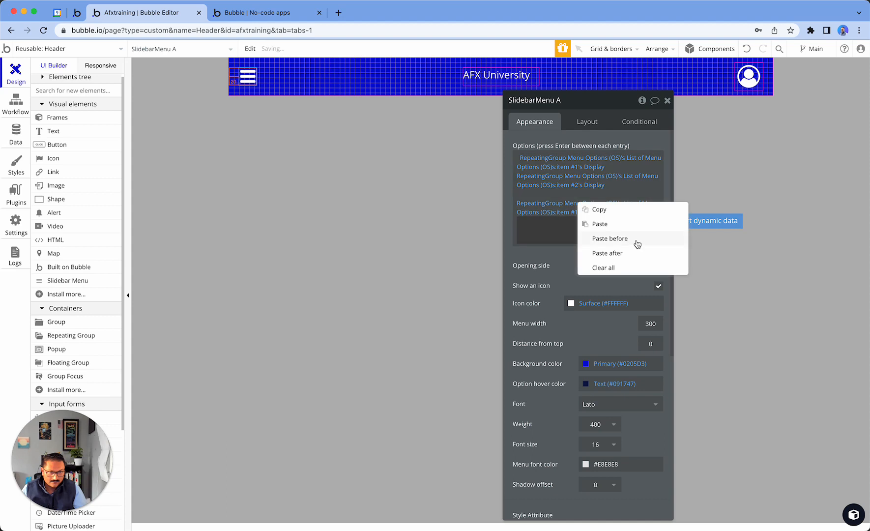
left_click(634, 232)
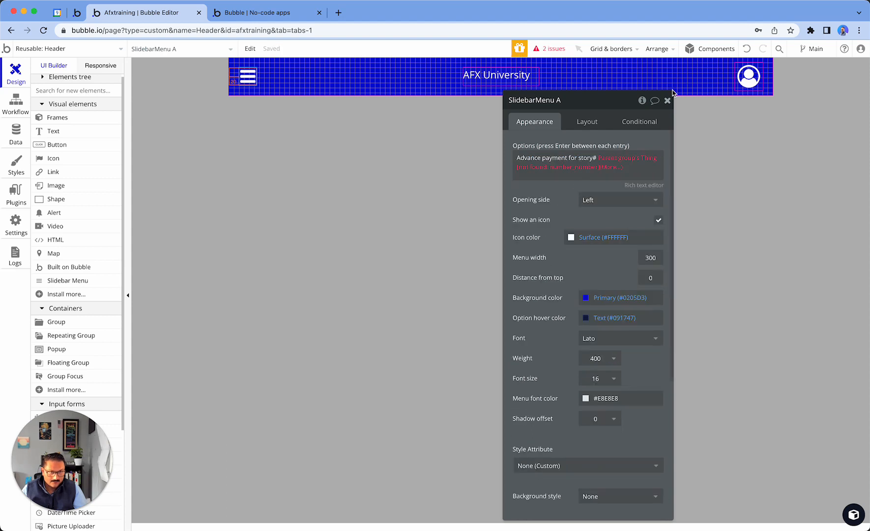
left_click(746, 48)
left_click(565, 222)
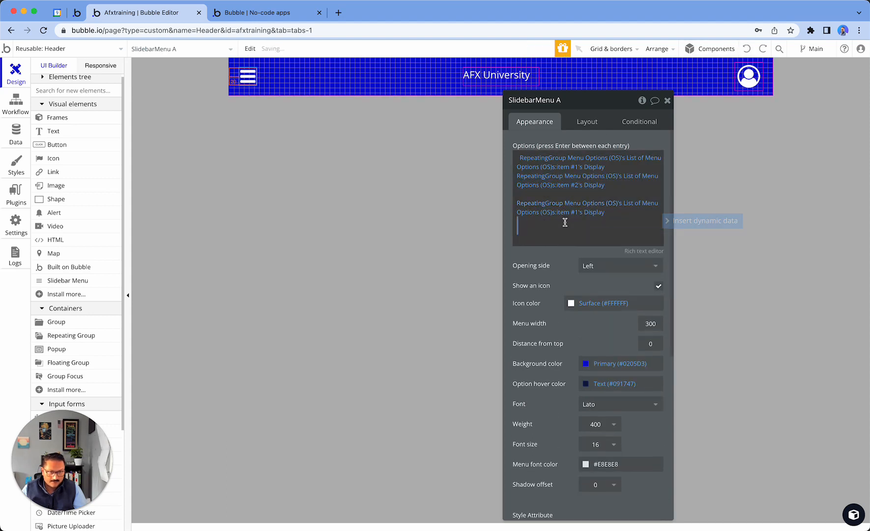
Insert a fourth dynamic entry in the options and paste the copied item #1 expression into it.
left_click(733, 222)
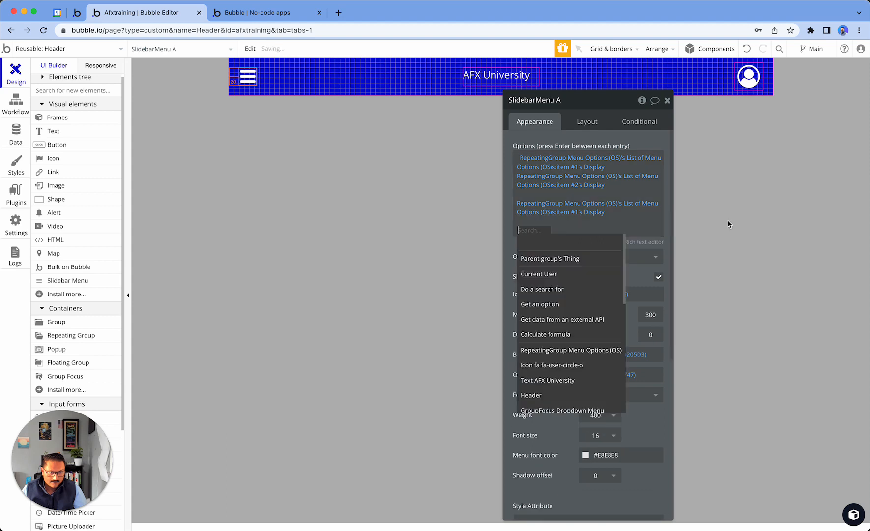
right_click(532, 232)
left_click(612, 219)
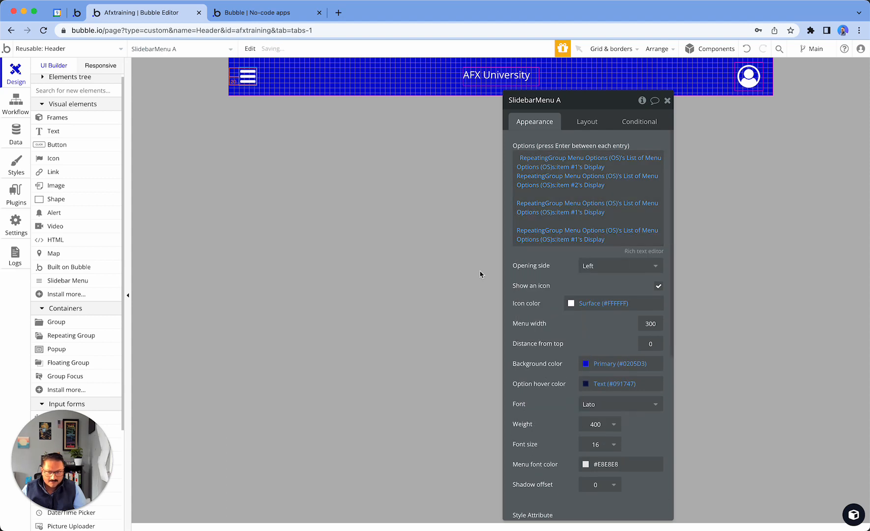
Remove the blank lines around the third and fourth option expressions so that each expression directly follows the previous one.
left_click(573, 194)
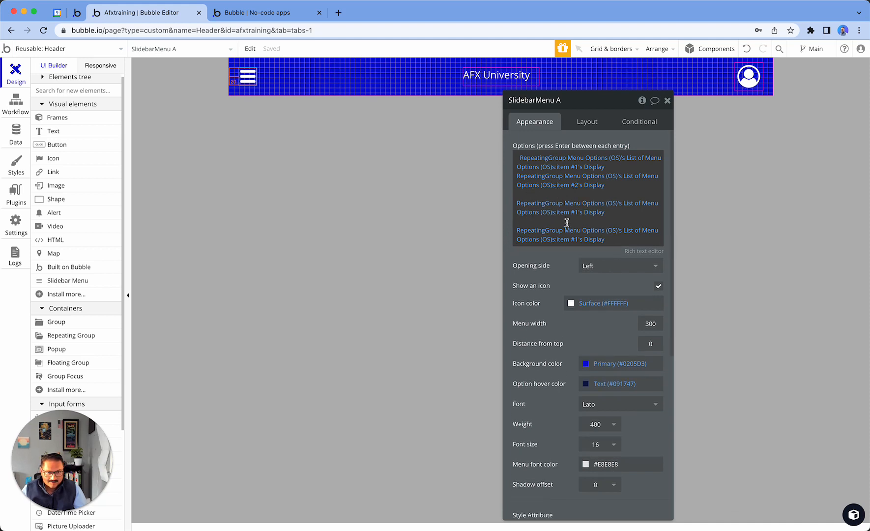
left_click(565, 193)
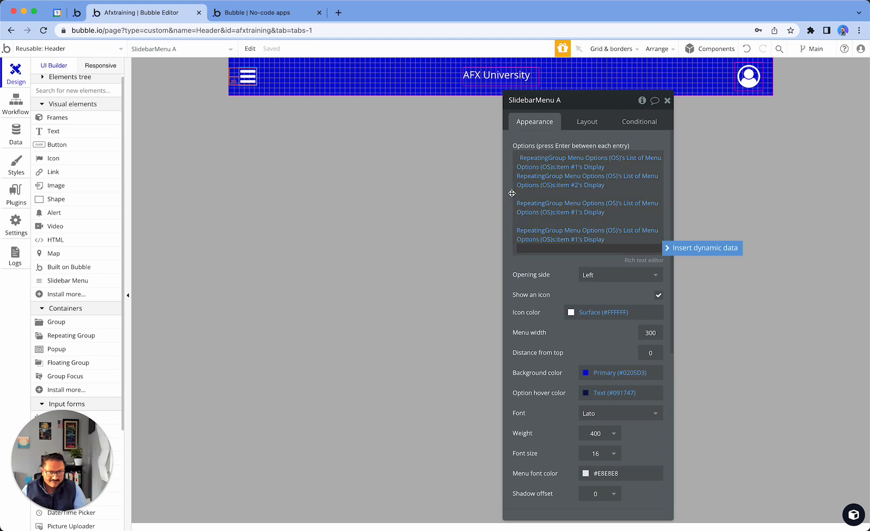
key("Return")
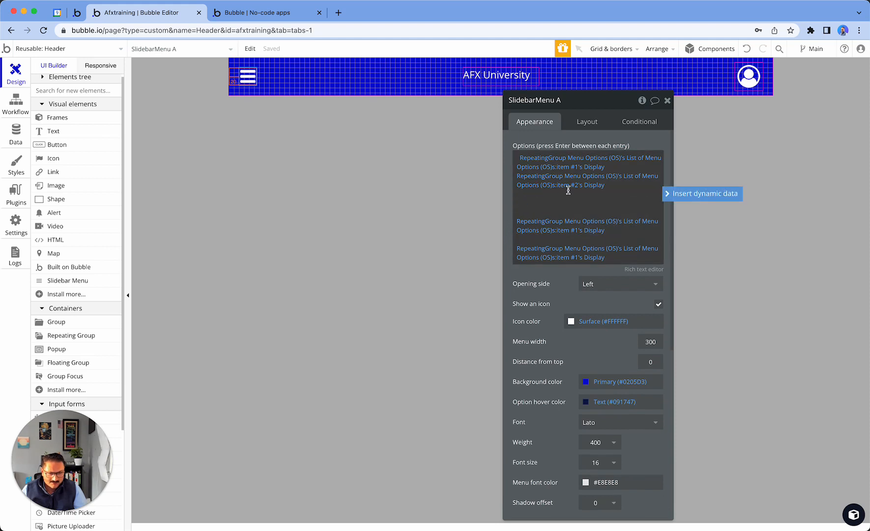
key("BackSpace")
key("Delete")
key("Delete")
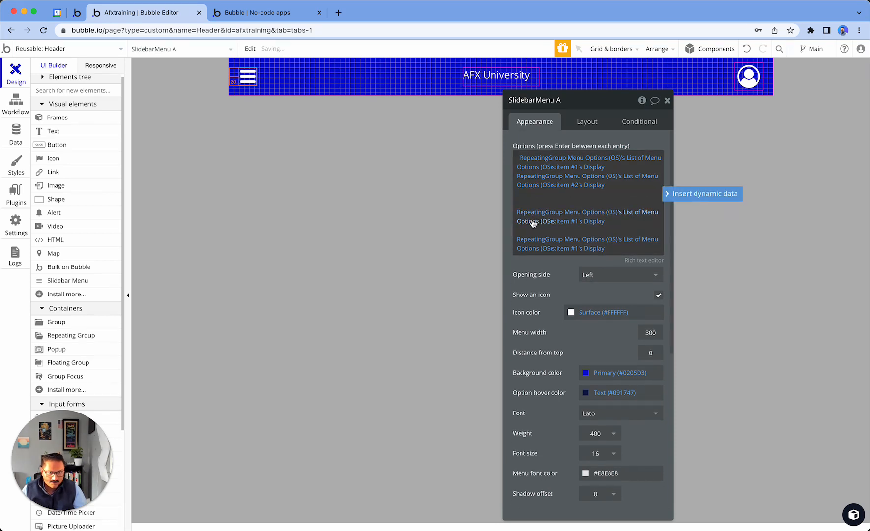
left_click(531, 227)
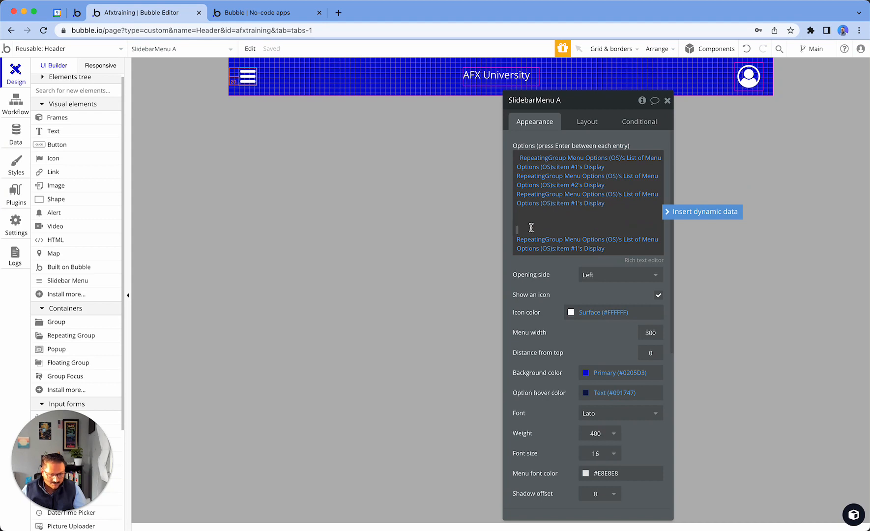
key("BackSpace")
key("BackSpace")
key("BackSpace")
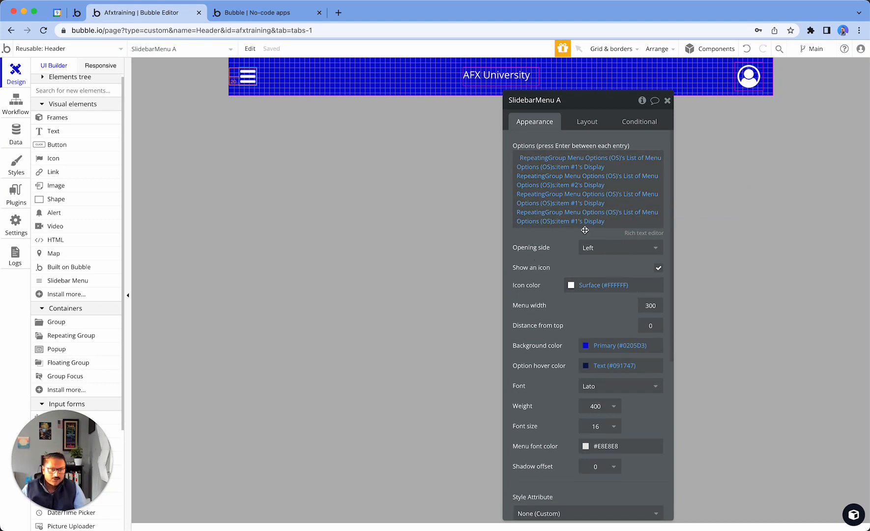
Set the item number to 3 in the third option expression and to 4 in the fourth.
left_click(579, 203)
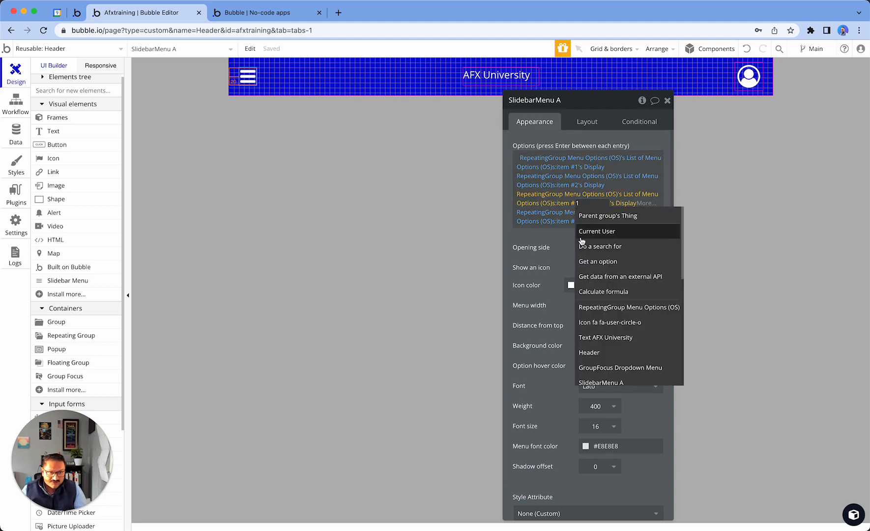
key("BackSpace")
type("3")
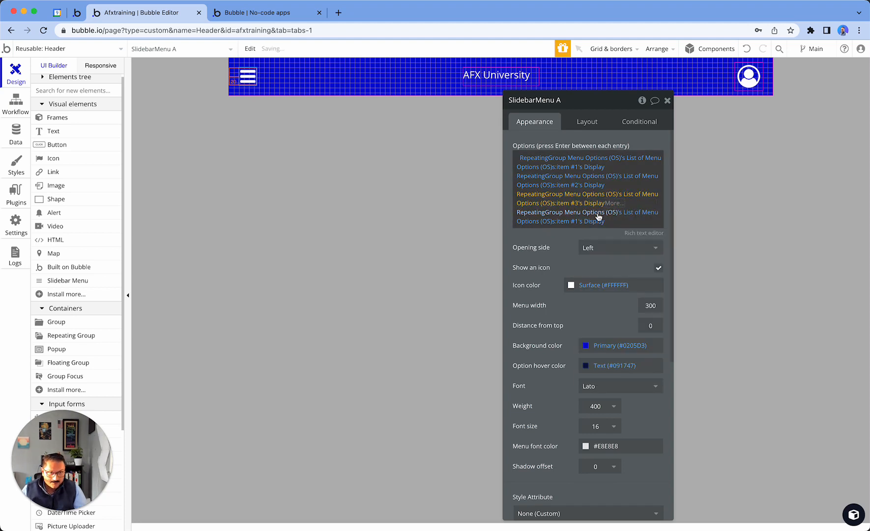
left_click(577, 225)
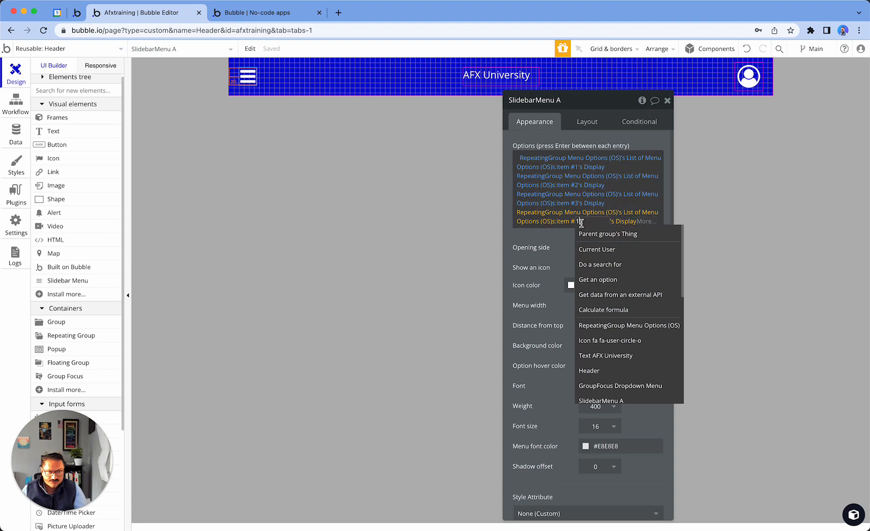
type("4")
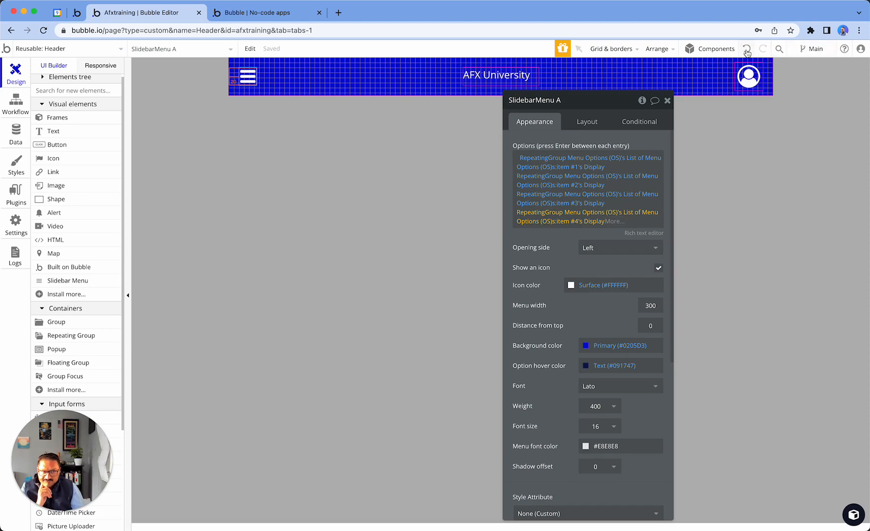
Check the updated slidebar menu on the reloaded preview page by opening and closing it.
left_click(243, 11)
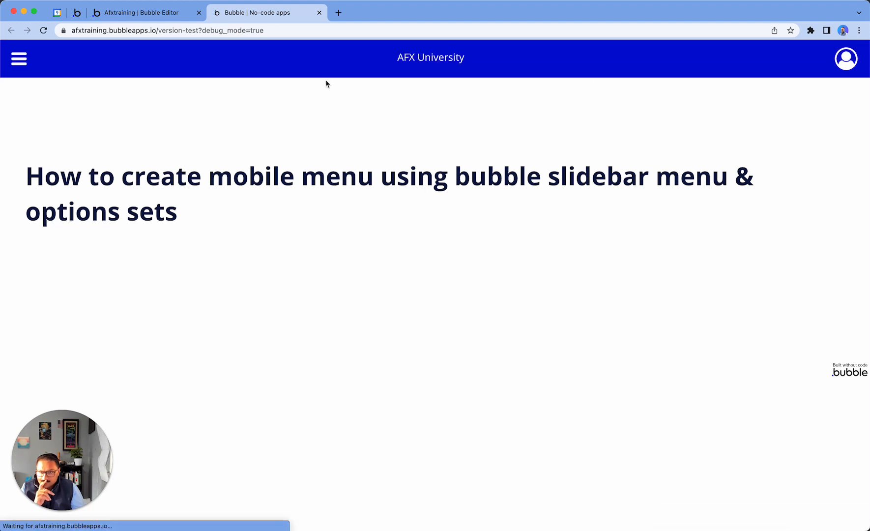
left_click(22, 59)
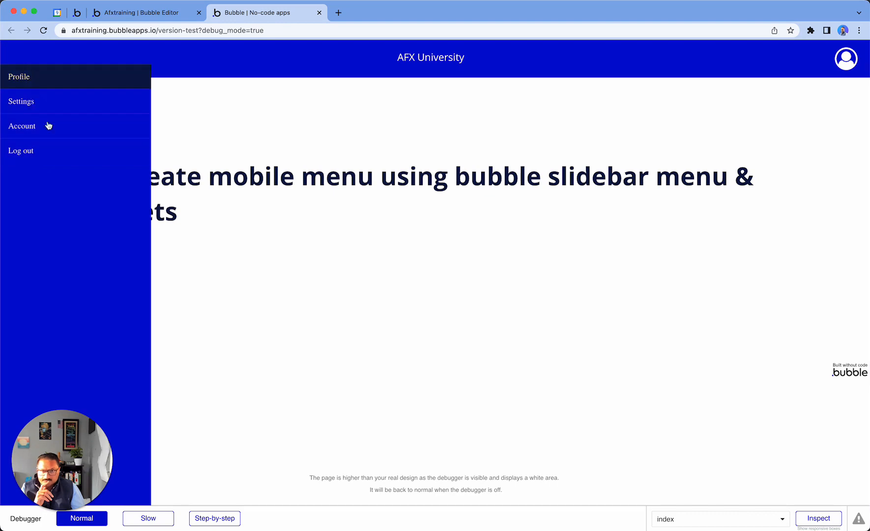
left_click(440, 247)
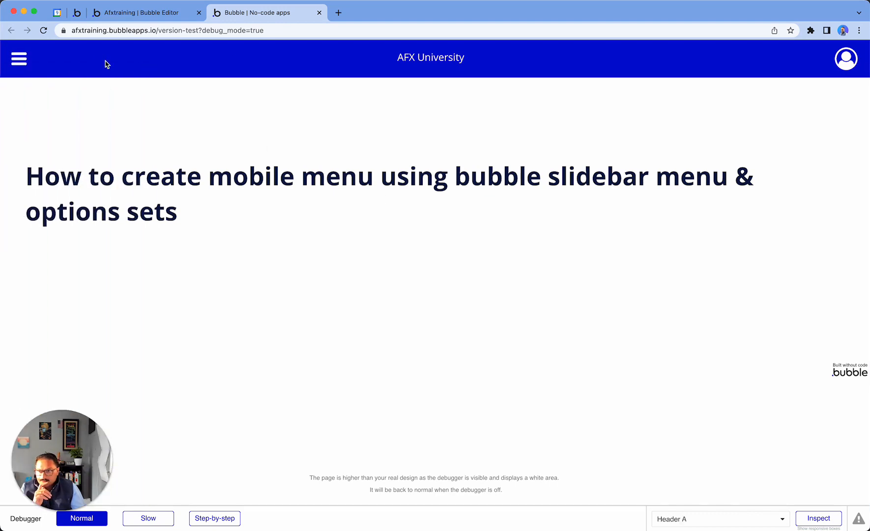
left_click(16, 58)
left_click(504, 217)
Back in the Bubble editor, make SlidebarMenu A not visible on page load in its layout settings.
left_click(164, 18)
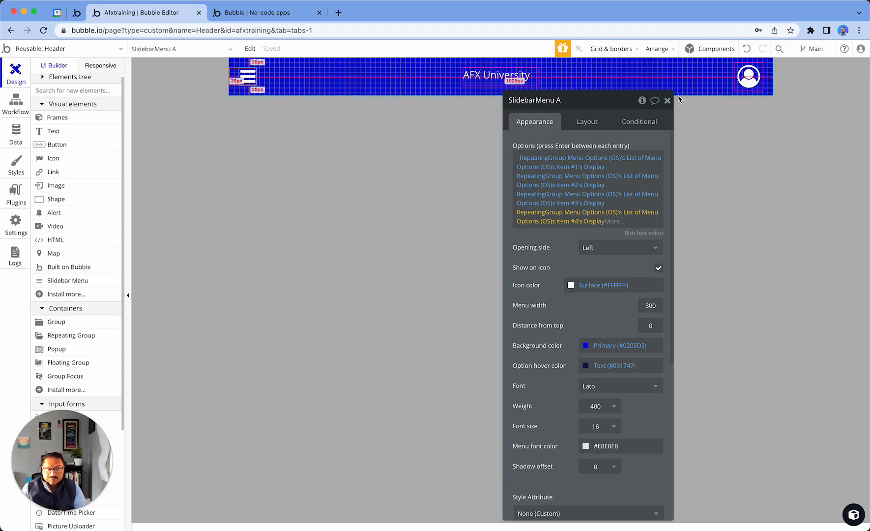
left_click(579, 125)
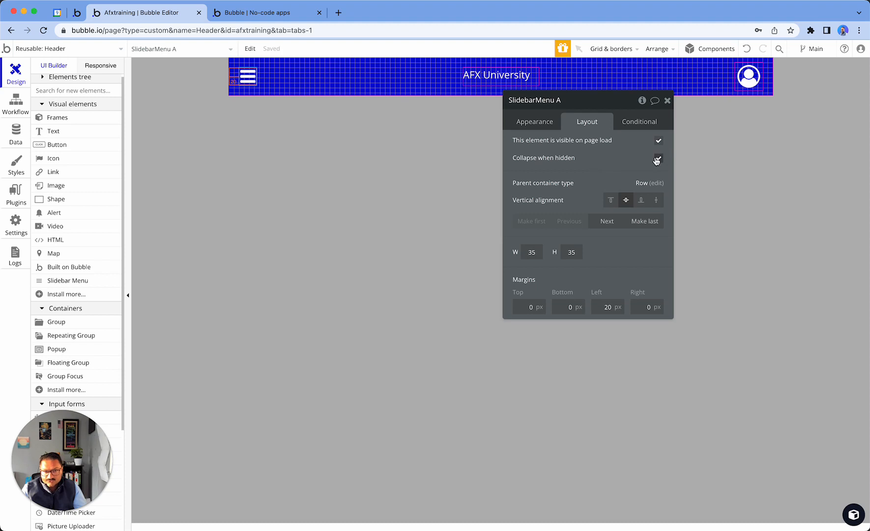
left_click(658, 142)
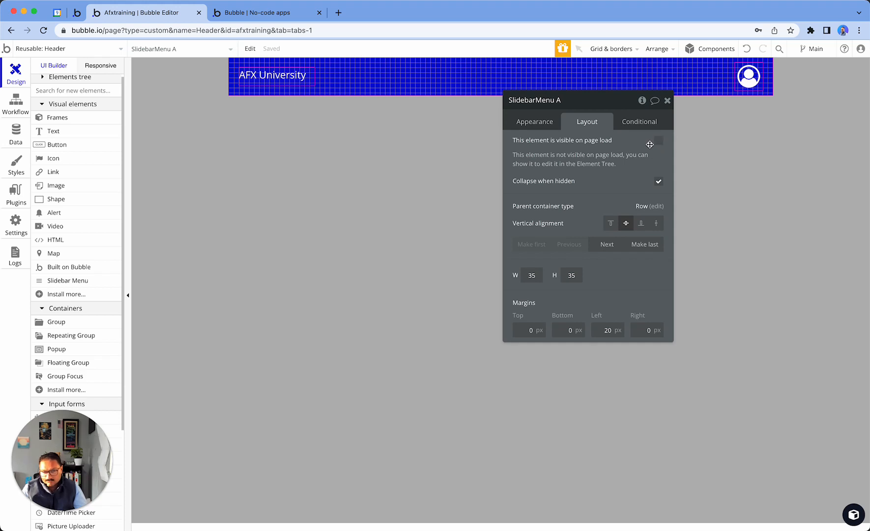
Add a condition to SlidebarMenu A that makes the element visible when Current page width < 440.
left_click(638, 123)
left_click(589, 145)
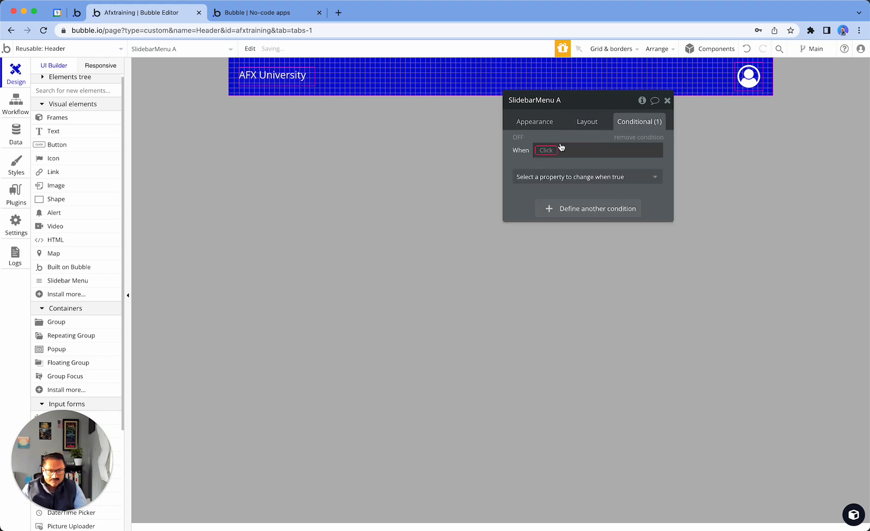
left_click(547, 147)
type("page")
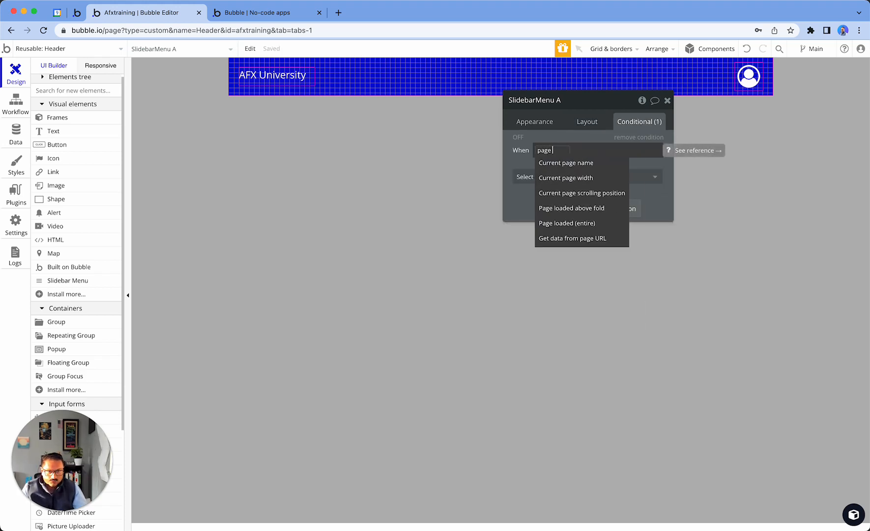
left_click(555, 178)
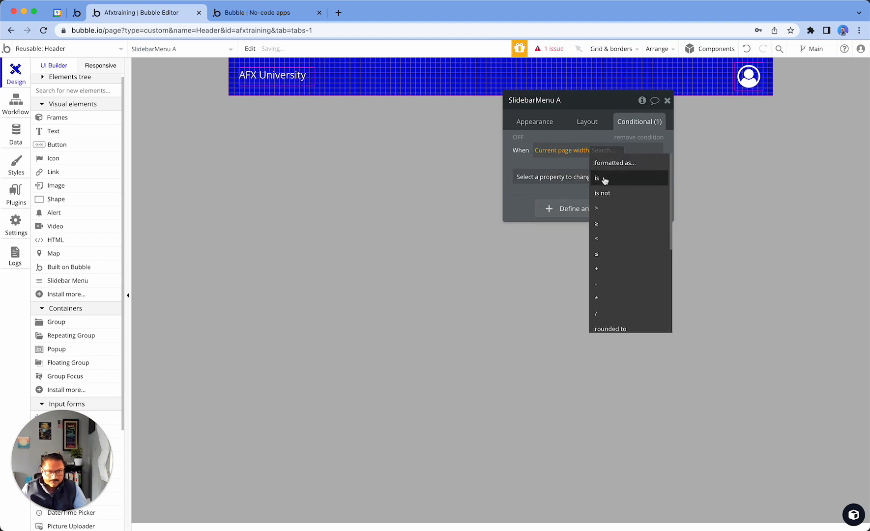
left_click(612, 239)
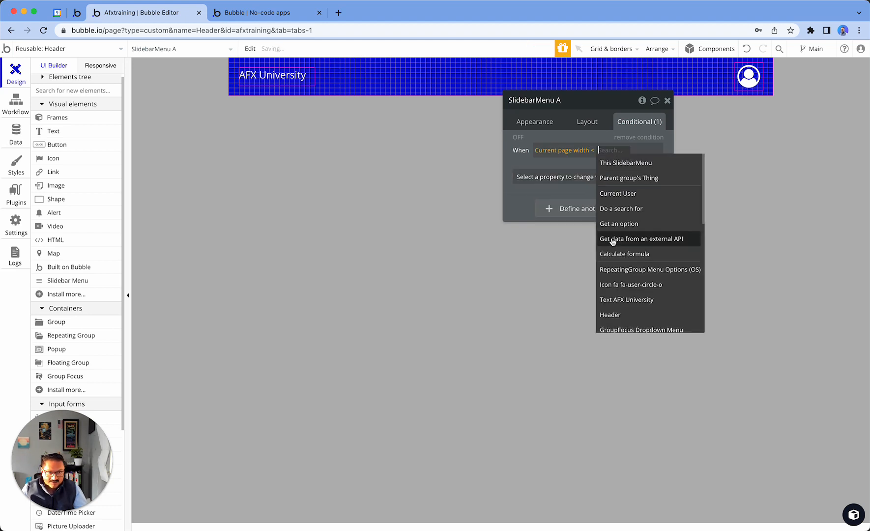
type("440")
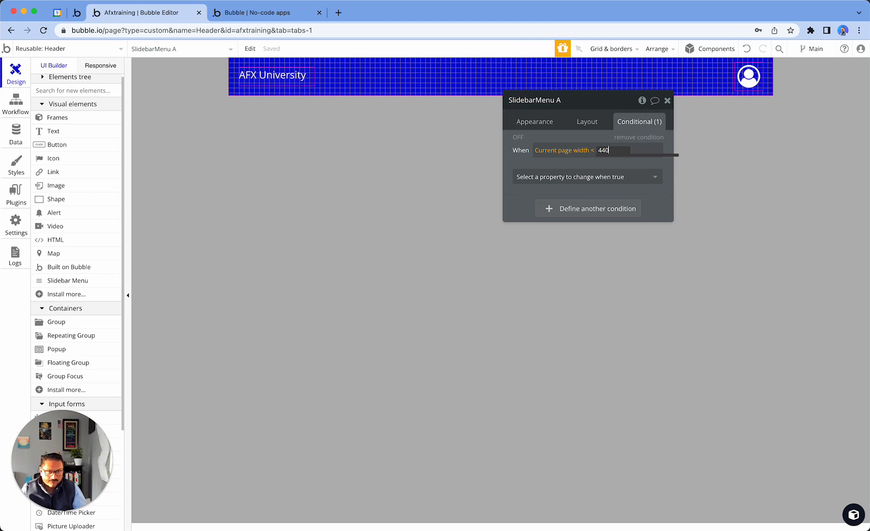
left_click(548, 179)
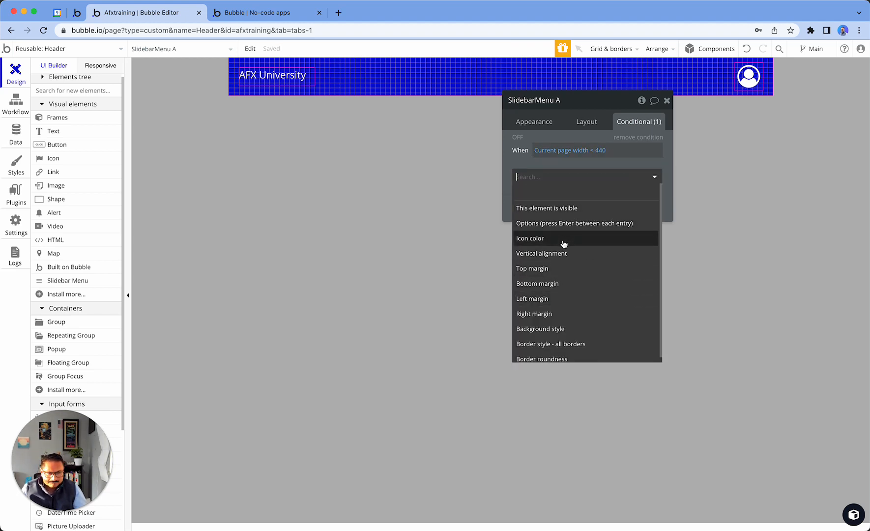
left_click(579, 212)
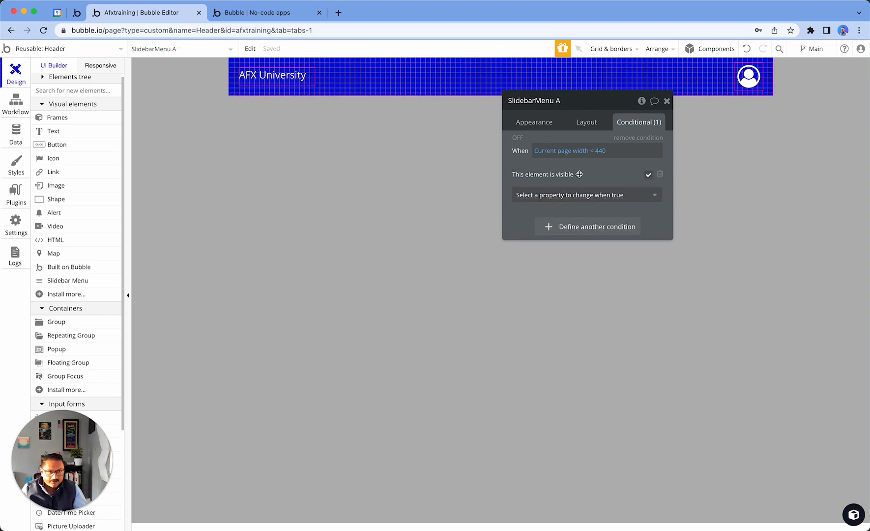
Copy the page width condition to the header's user-circle icon and turn off its element visibility there.
right_click(578, 158)
left_click(669, 147)
left_click(760, 90)
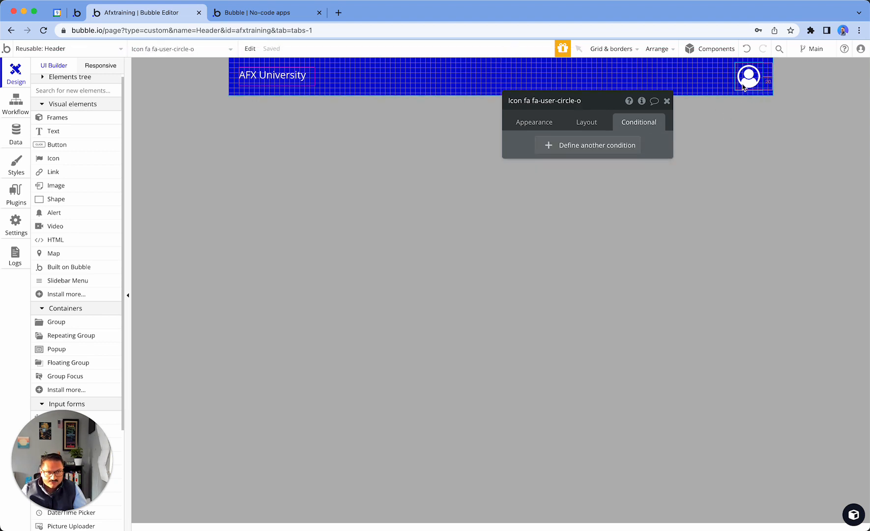
right_click(590, 147)
left_click(592, 124)
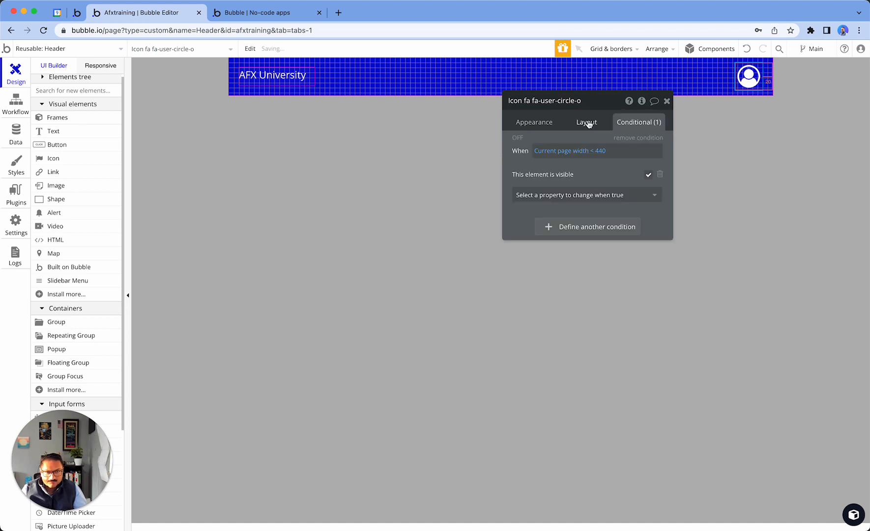
left_click(648, 175)
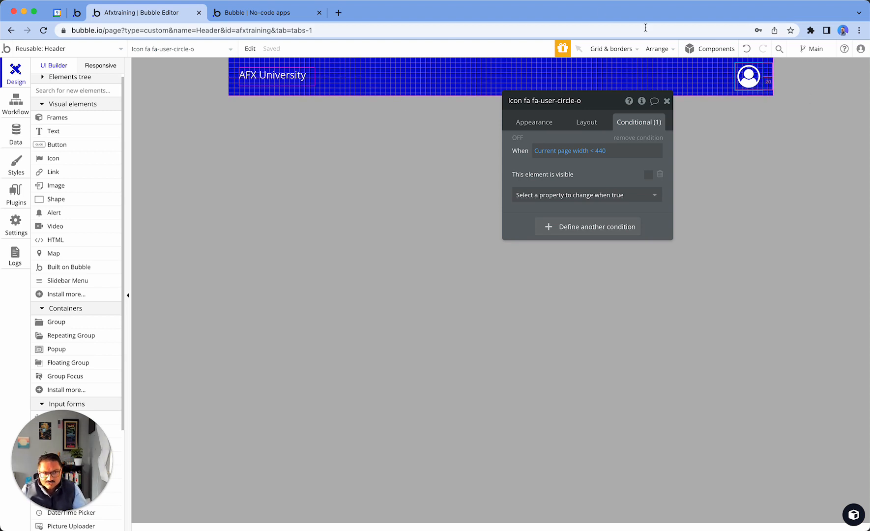
Refresh the preview page to load the latest version and inspect it with the browser's developer tools.
left_click(279, 15)
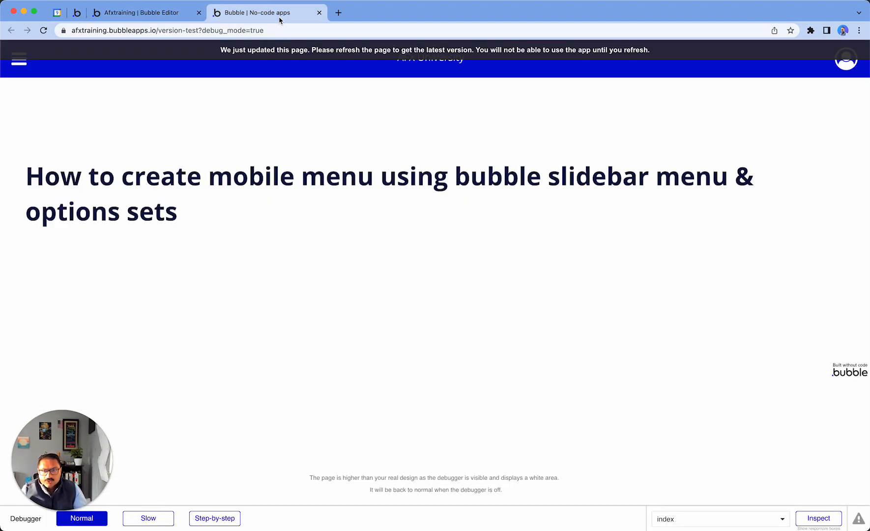
left_click(284, 50)
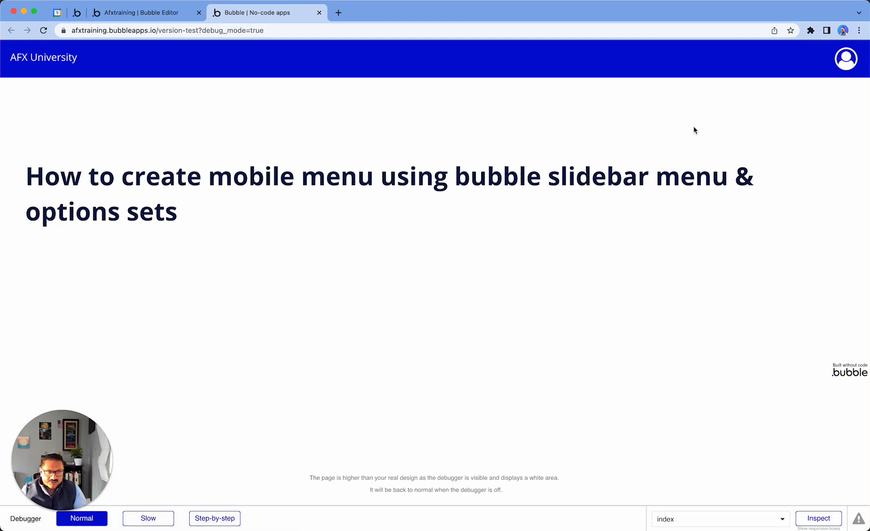
right_click(660, 308)
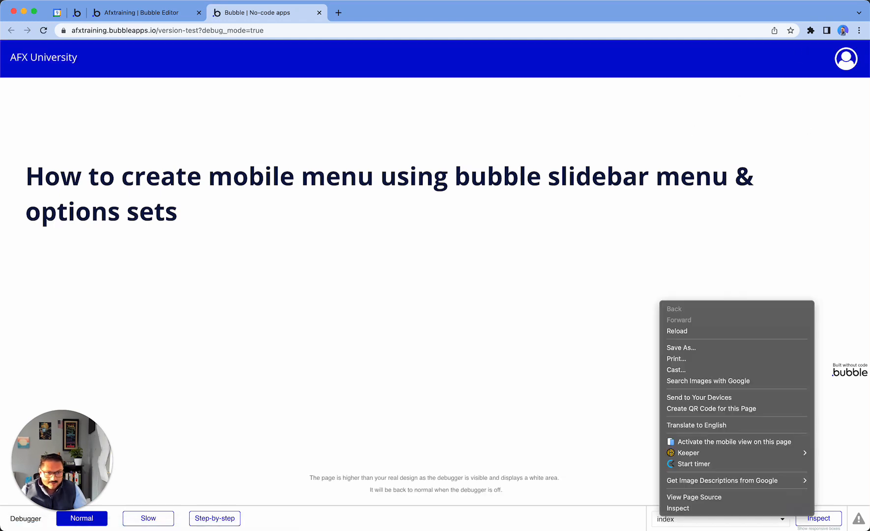
left_click(679, 507)
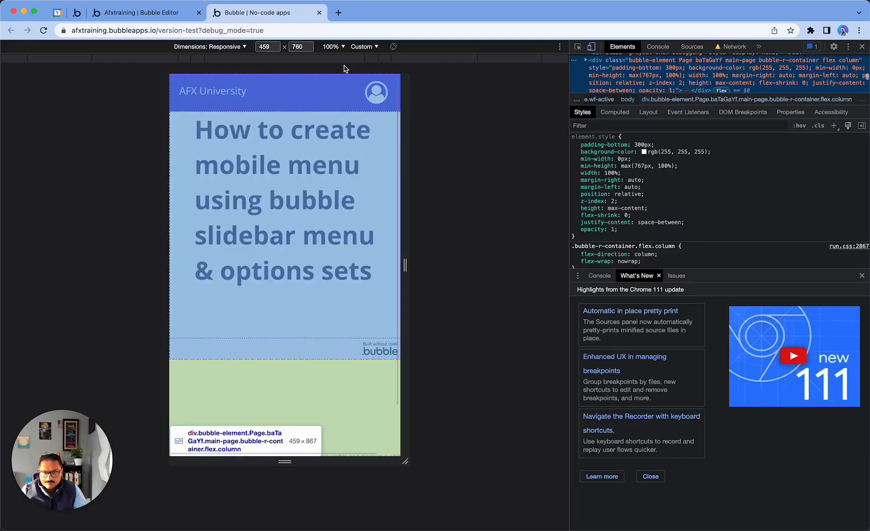
Narrow the responsive preview to about 434 px wide, try the header's hamburger menu, and dismiss the open user dropdown.
left_click(266, 48)
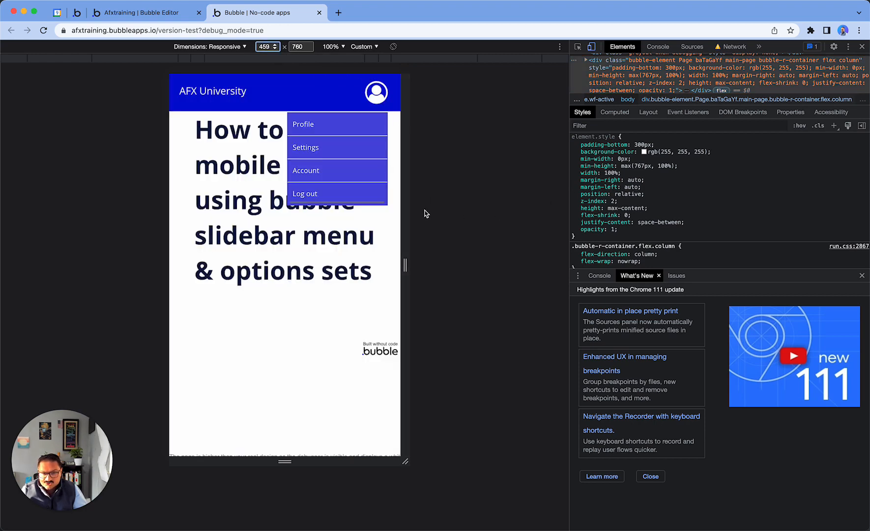
left_click_drag(408, 219, 401, 217)
left_click(192, 89)
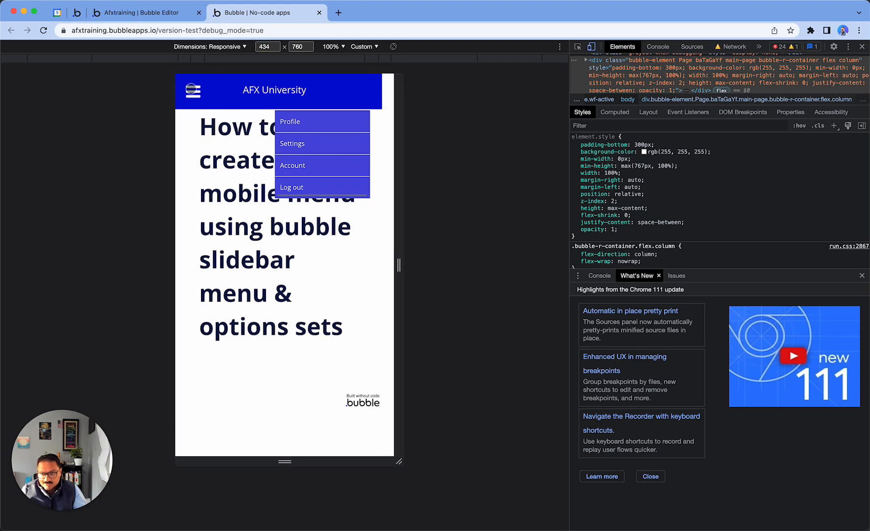
left_click(384, 192)
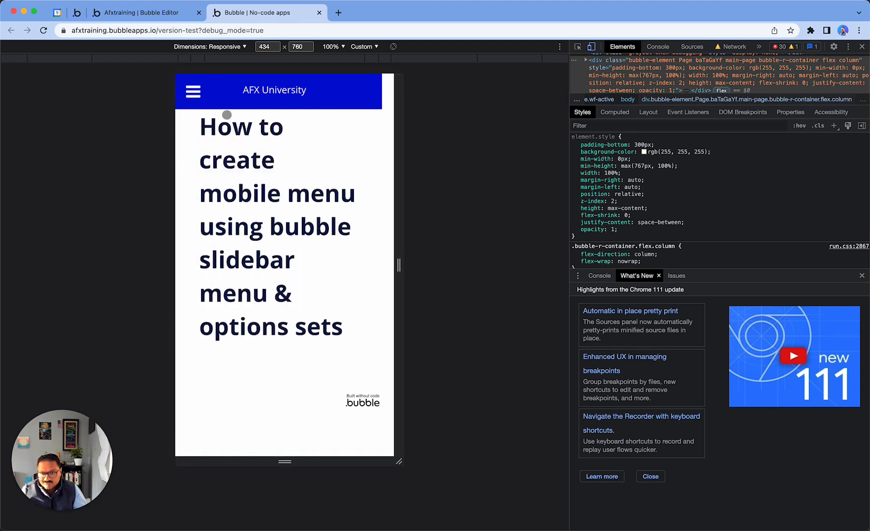
Try the header's hamburger menu, dismiss it, and widen the responsive preview to about 504 px.
left_click(193, 89)
left_click(380, 167)
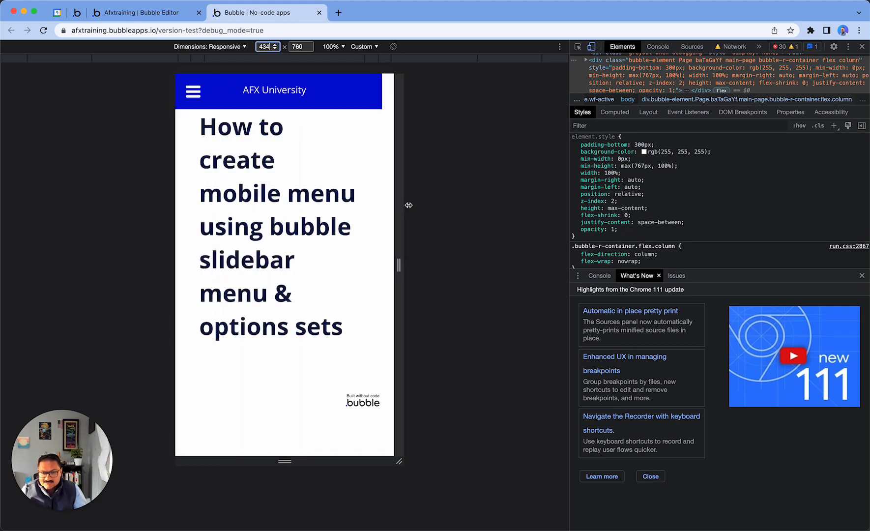
mouse_move(404, 205)
left_mouse_down()
mouse_move(460, 211)
mouse_move(417, 211)
left_mouse_up()
Switch to the Bubble editor and rename the Log out option in the Menu Options (OS) option set to Signout.
left_click(171, 17)
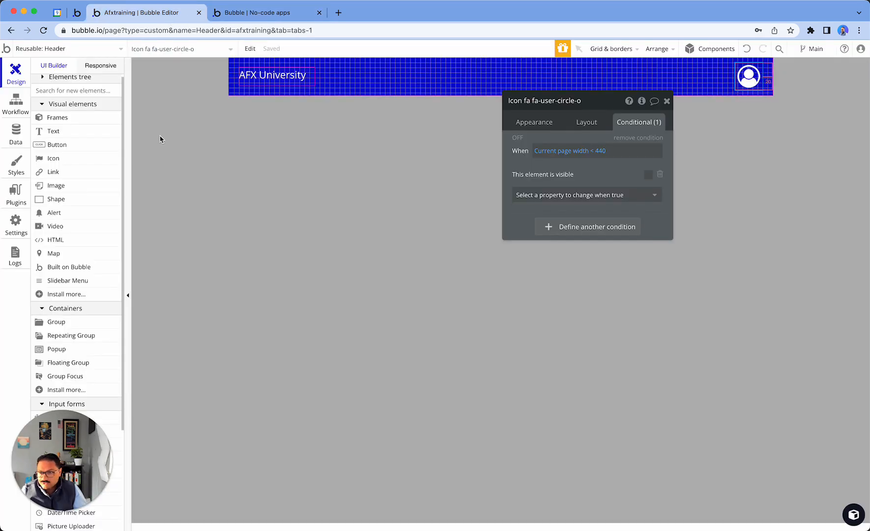
left_click(15, 129)
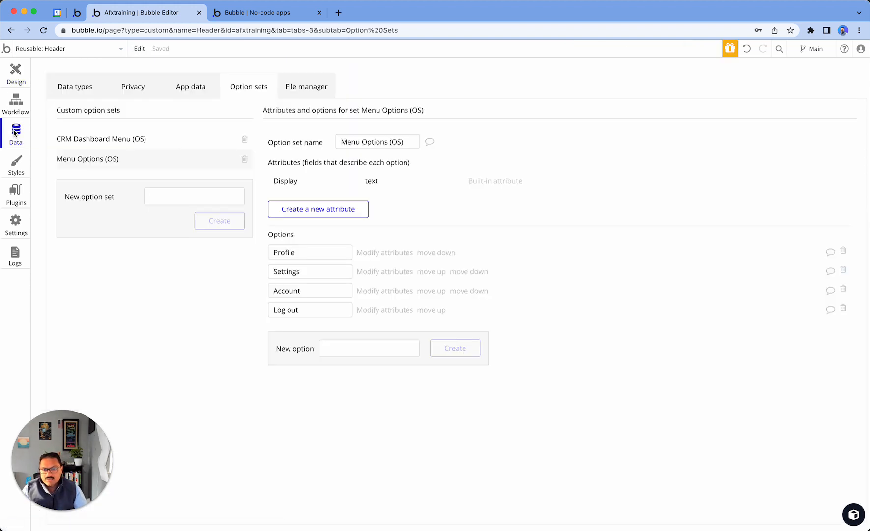
left_click(307, 304)
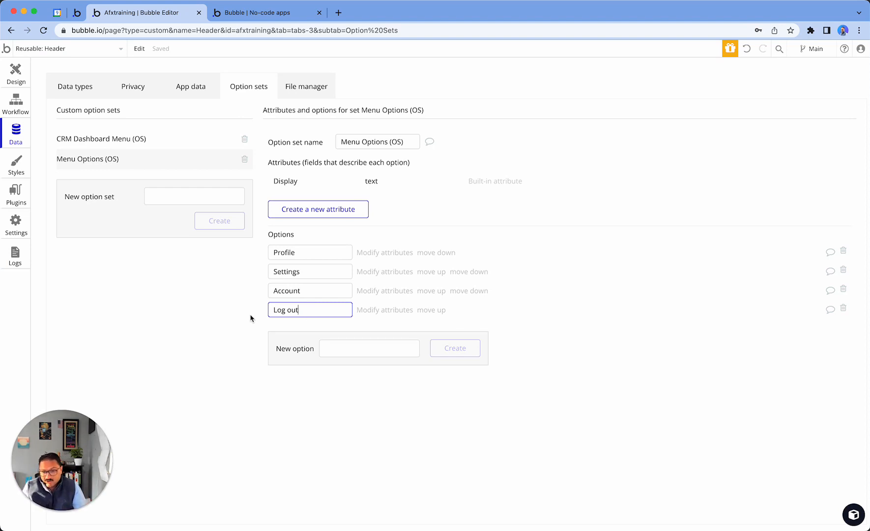
key("shift+Left")
key("shift+Left")
key("shift+Left")
key("shift+Left")
key("shift+Left")
key("shift+Left")
key("shift+Left")
type("Sig")
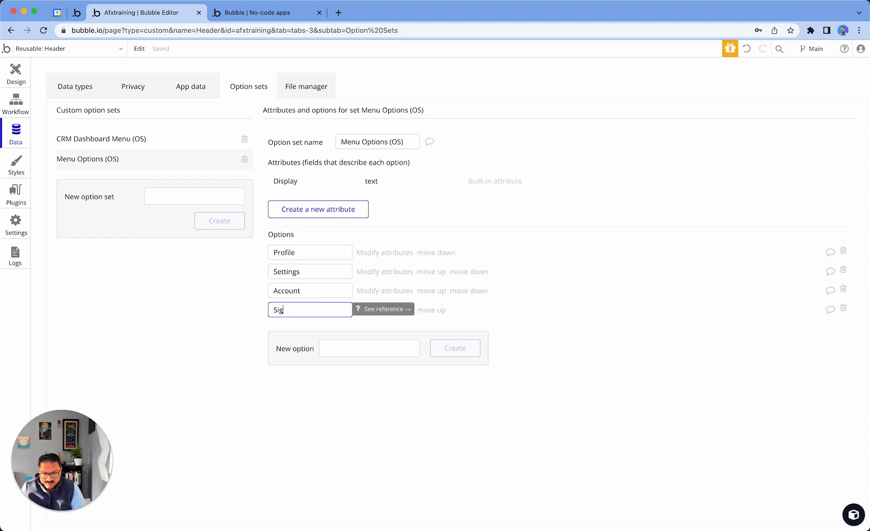
type("nout")
key("Return")
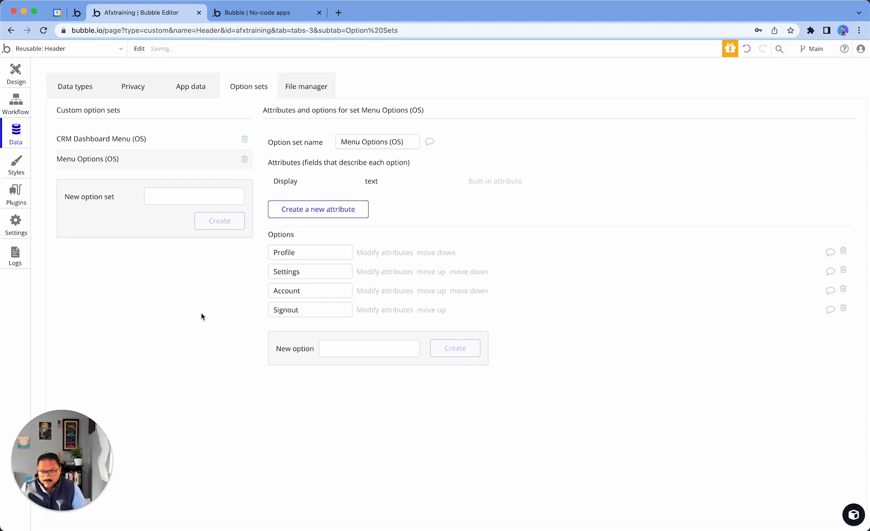
Reload the app preview with the developer tools closed and open the user icon's dropdown menu.
left_click(249, 8)
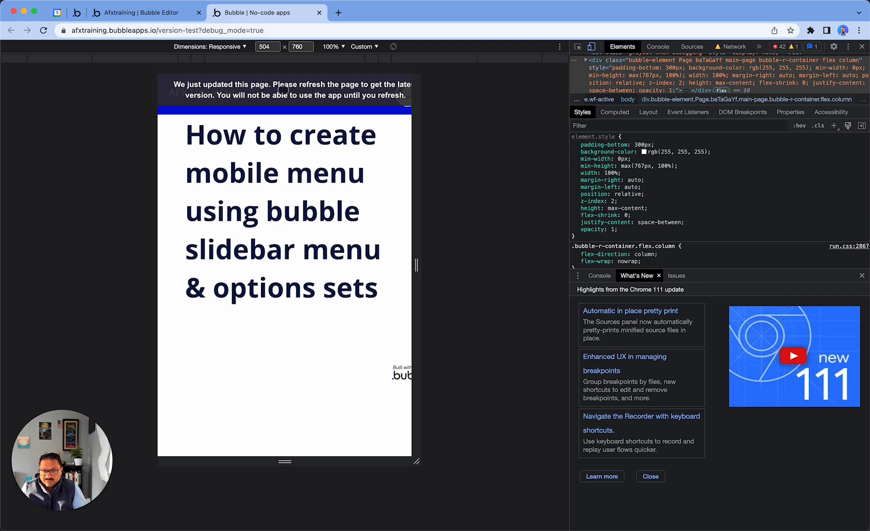
left_click(860, 48)
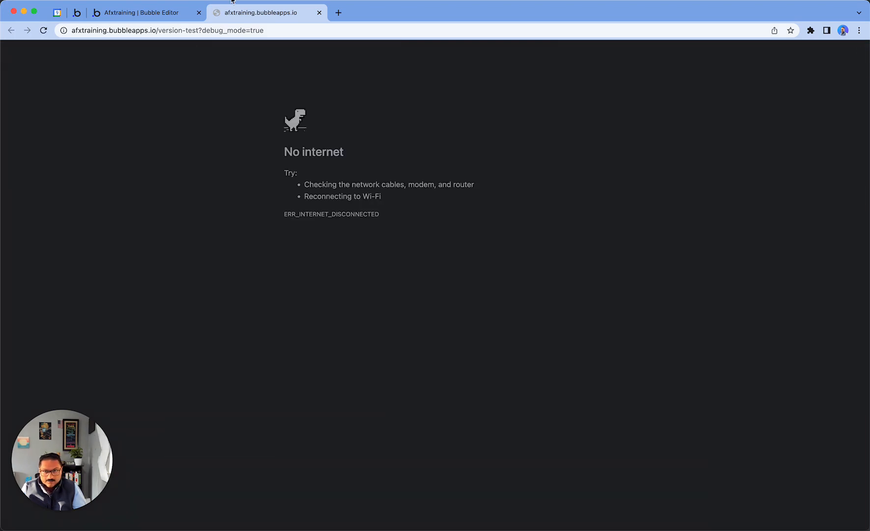
left_click(43, 30)
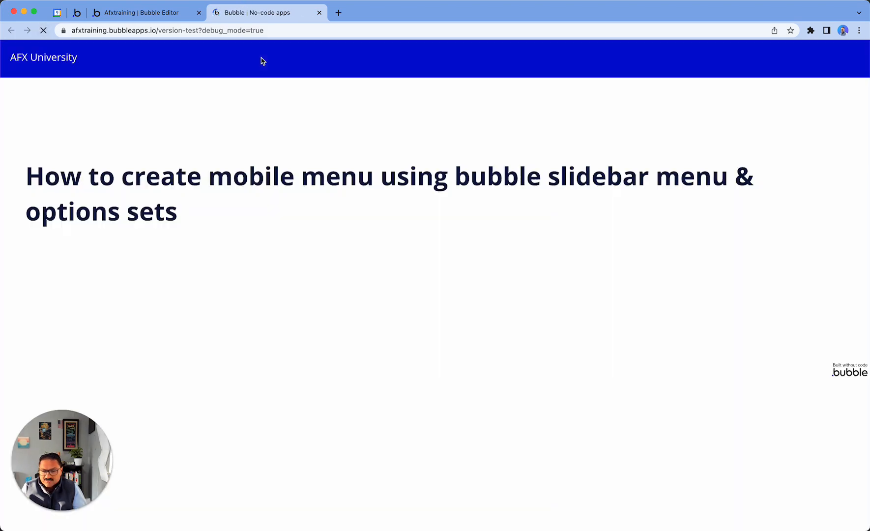
left_click(846, 59)
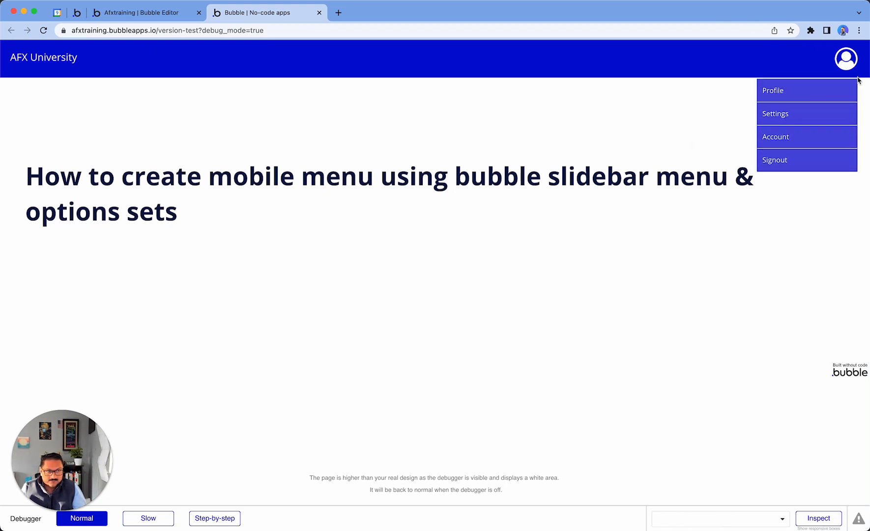
Inspect the preview at about 247 px wide, open the hamburger menu, and widen the page to about 451 px.
right_click(632, 147)
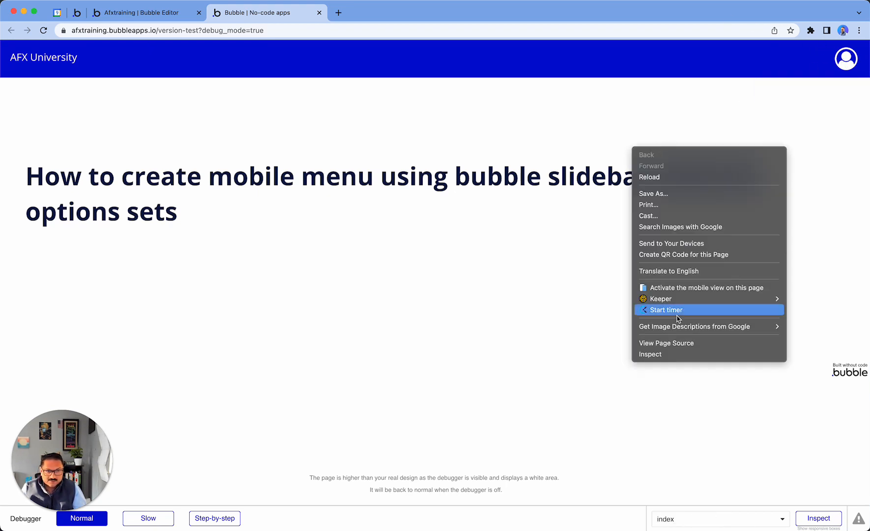
left_click(666, 355)
left_click_drag(416, 264, 352, 265)
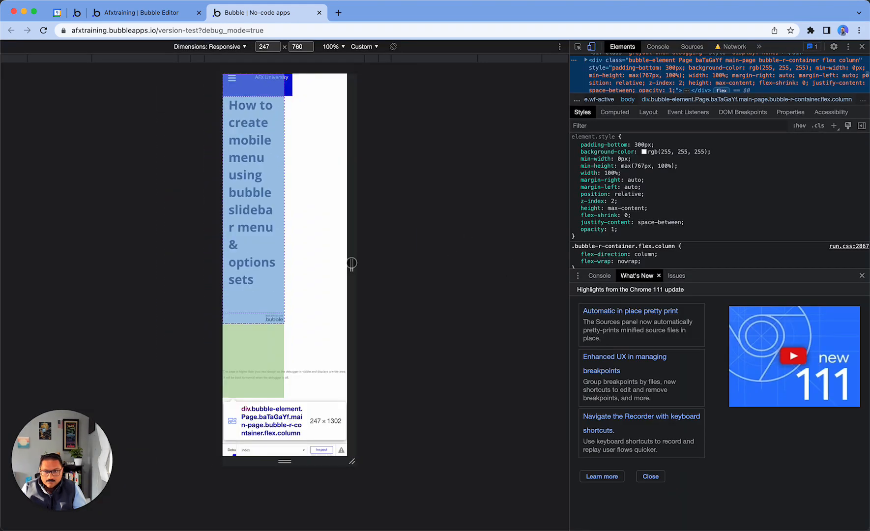
left_click(230, 82)
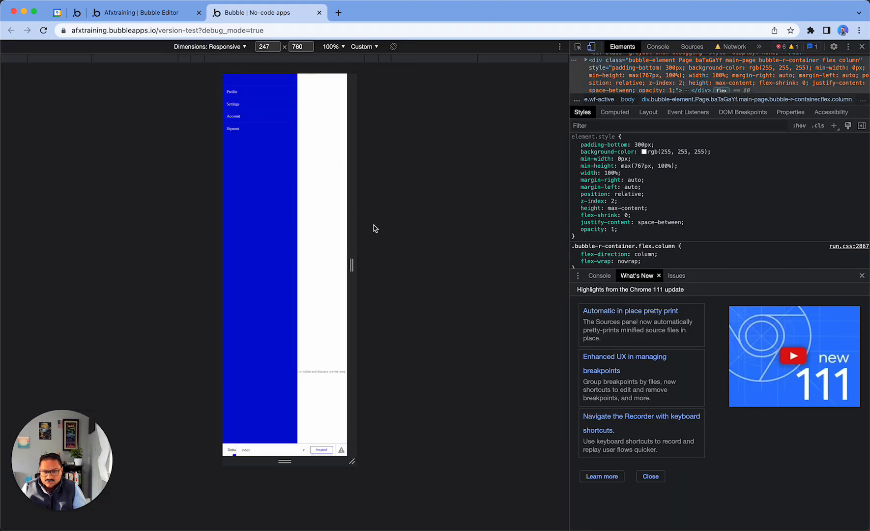
left_click_drag(354, 226, 403, 226)
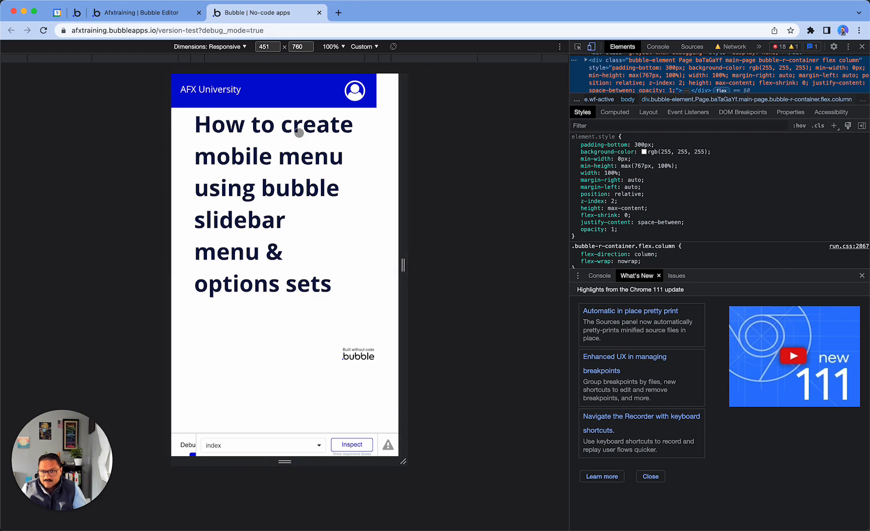
Return to the Header design in the Bubble editor and examine the option expressions in SlidebarMenu A's appearance settings.
left_click(167, 14)
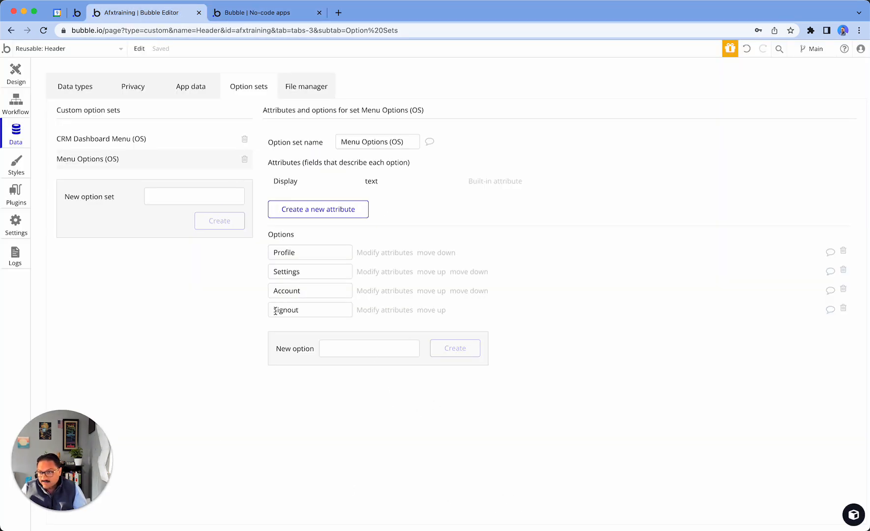
left_click(12, 72)
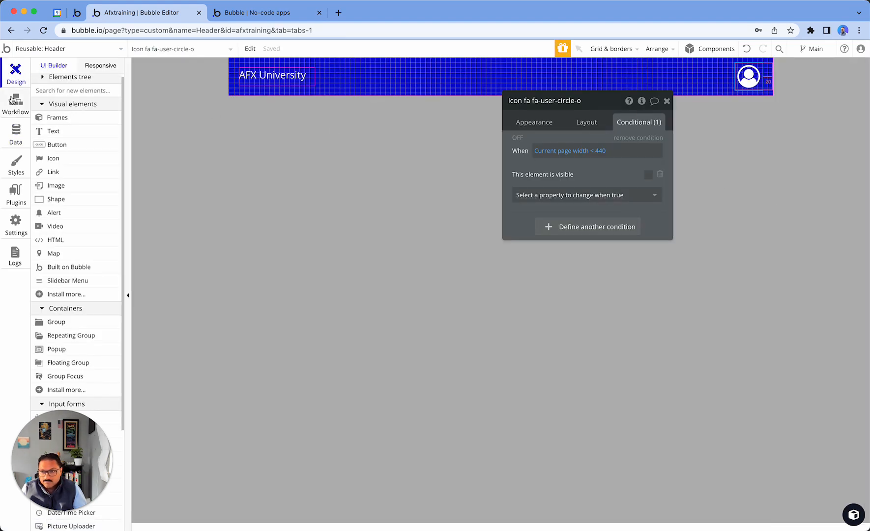
left_click(121, 48)
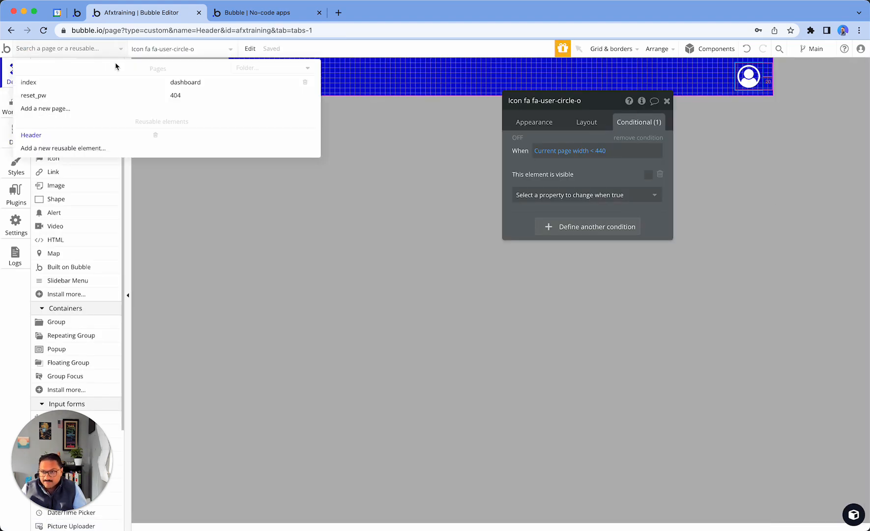
left_click(400, 168)
left_click(69, 77)
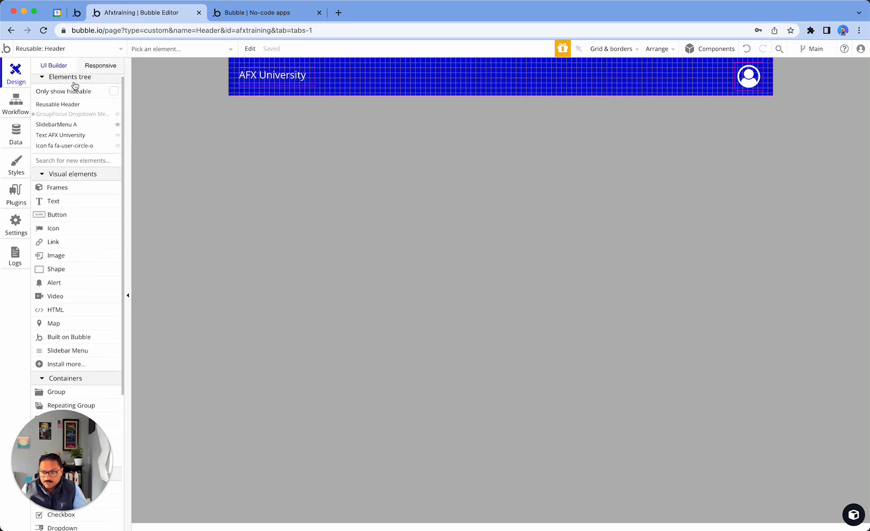
left_click(73, 126)
left_click(73, 125)
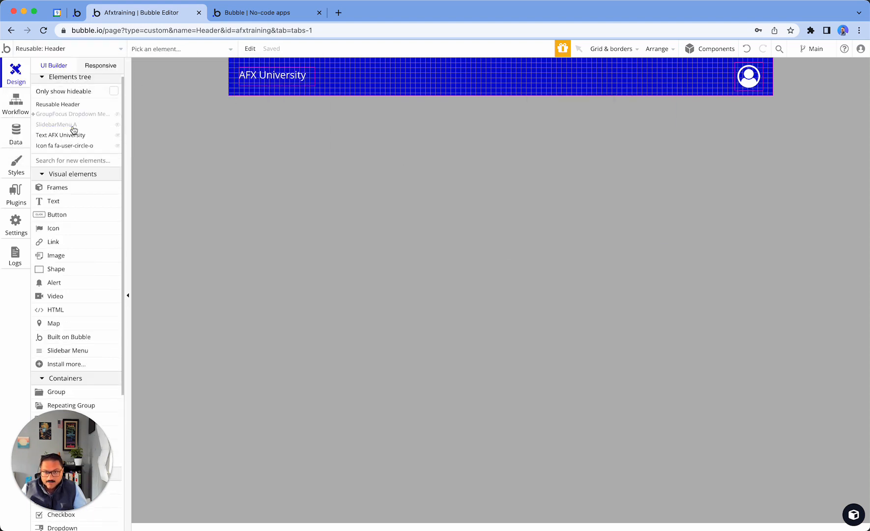
left_click(72, 126)
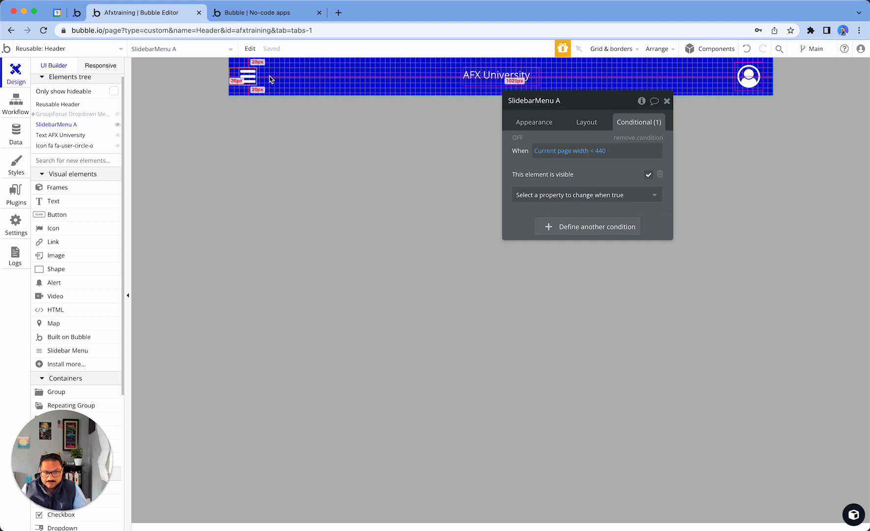
left_click(531, 122)
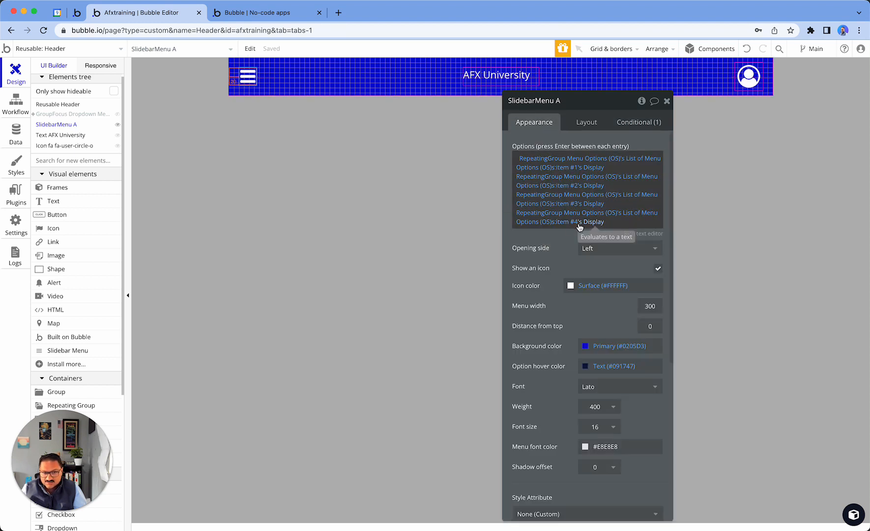
left_click(604, 196)
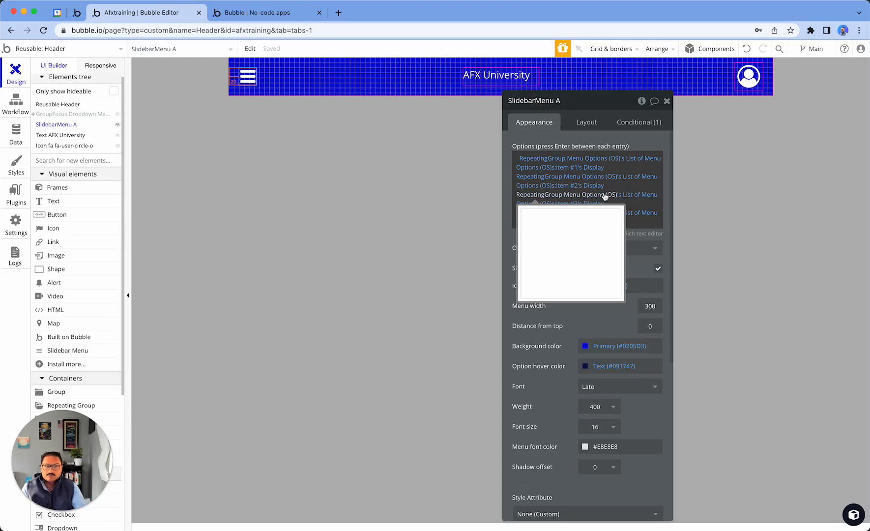
Check the header's user-circle icon and show the appearance settings of GroupFocus Dropdown Menu.
left_click(761, 109)
left_click(762, 76)
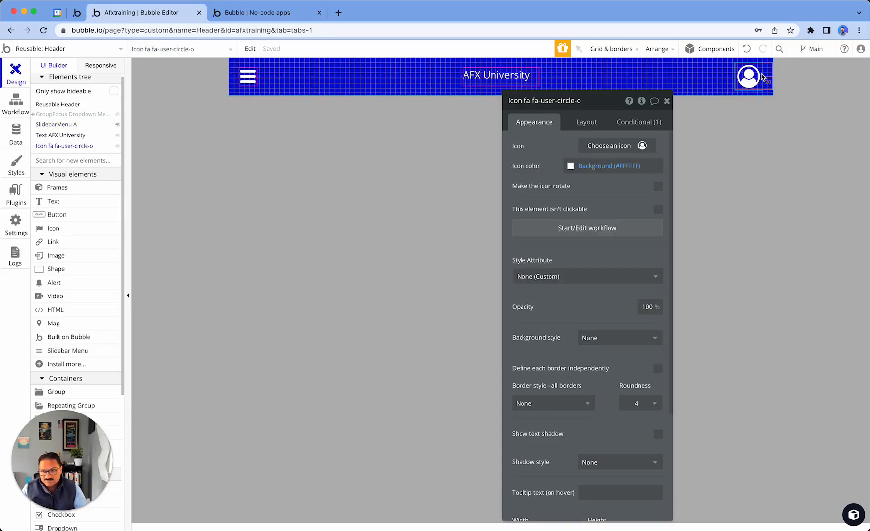
left_click(75, 114)
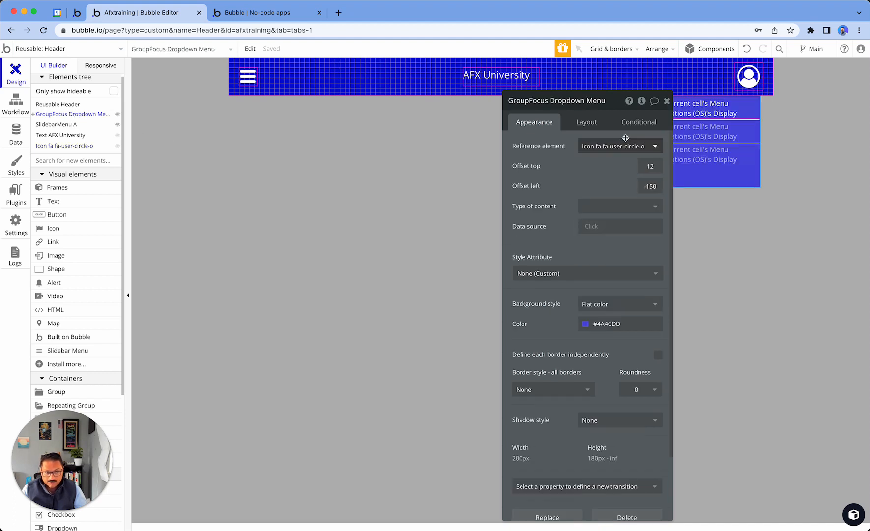
Add an option named New Option to the Menu Options (OS) option set.
left_click(16, 131)
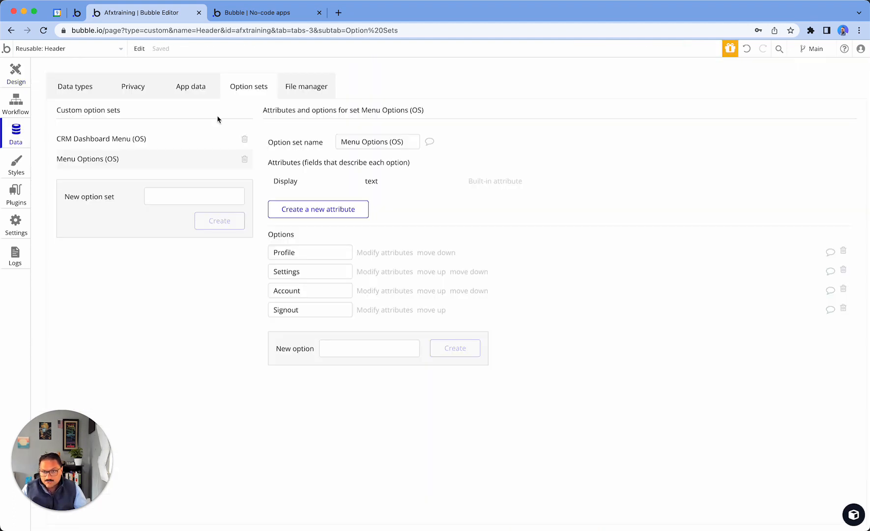
left_click(336, 347)
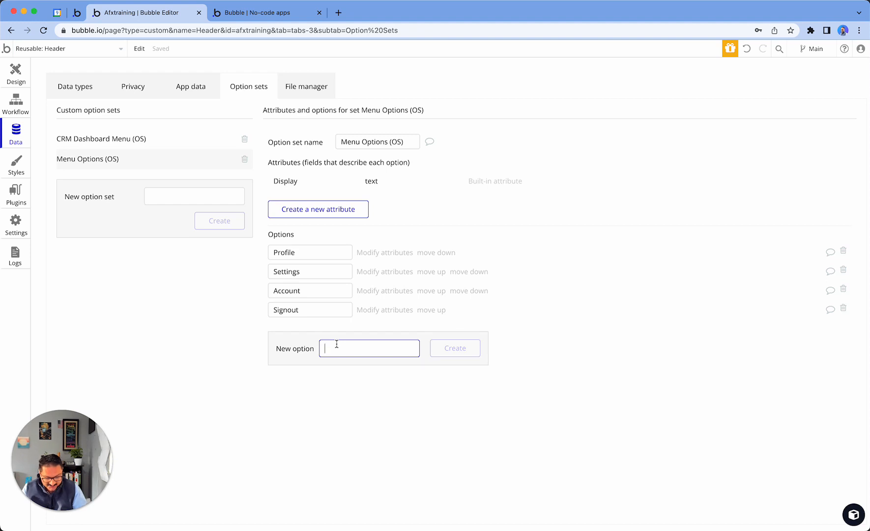
type("New Opti")
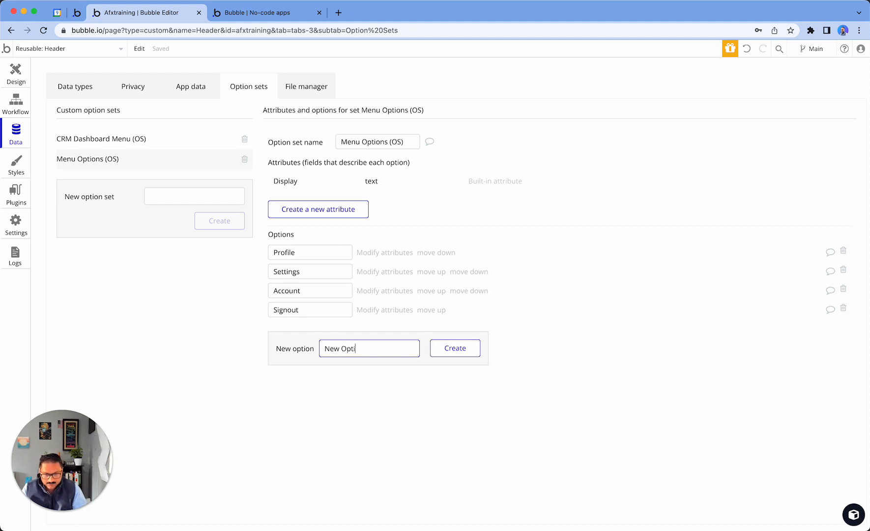
type("on")
left_click(447, 352)
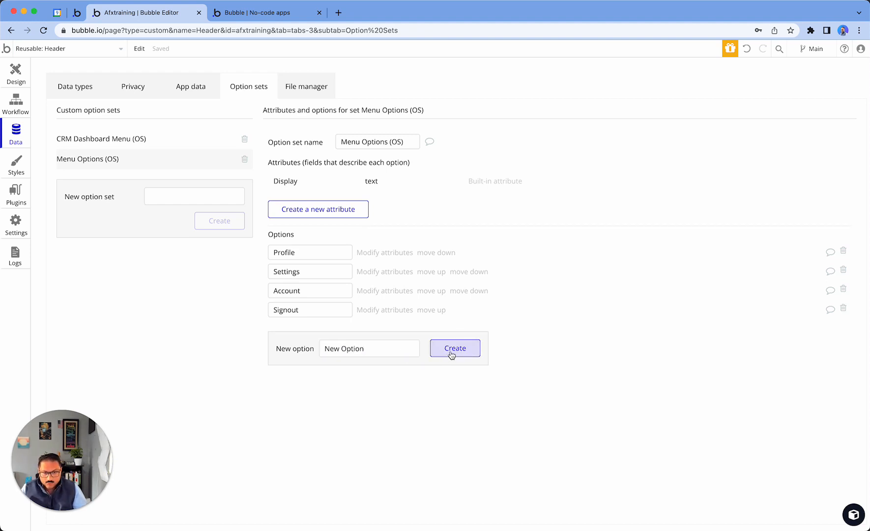
Refresh the app preview with the developer tools closed, check the user dropdown's entries, and return to the Bubble editor.
left_click(15, 74)
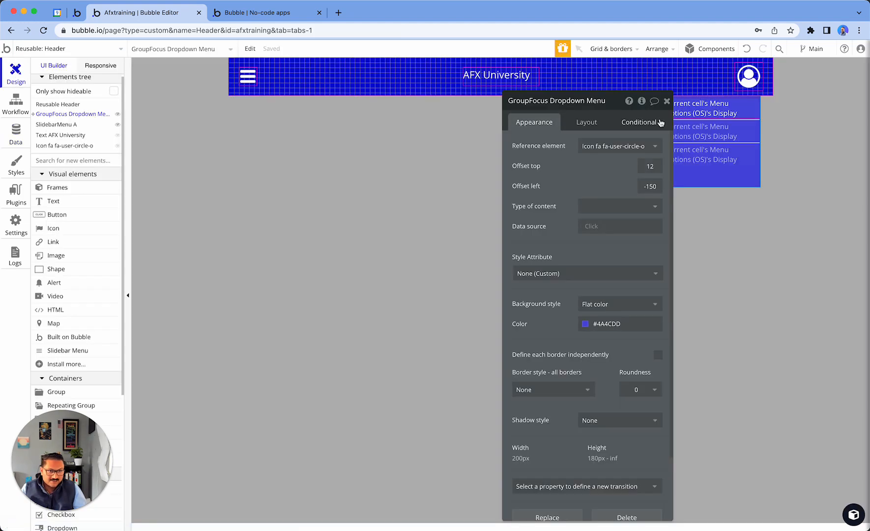
left_click(266, 12)
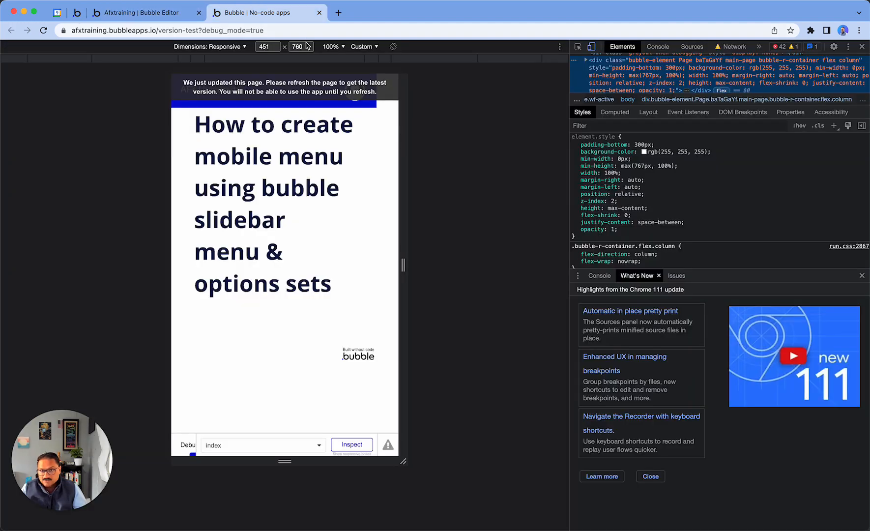
left_click(861, 46)
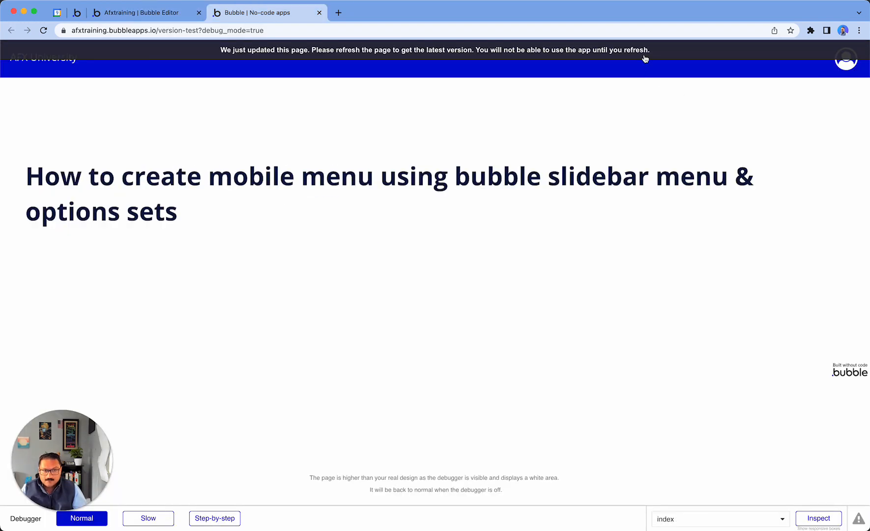
key("super+r")
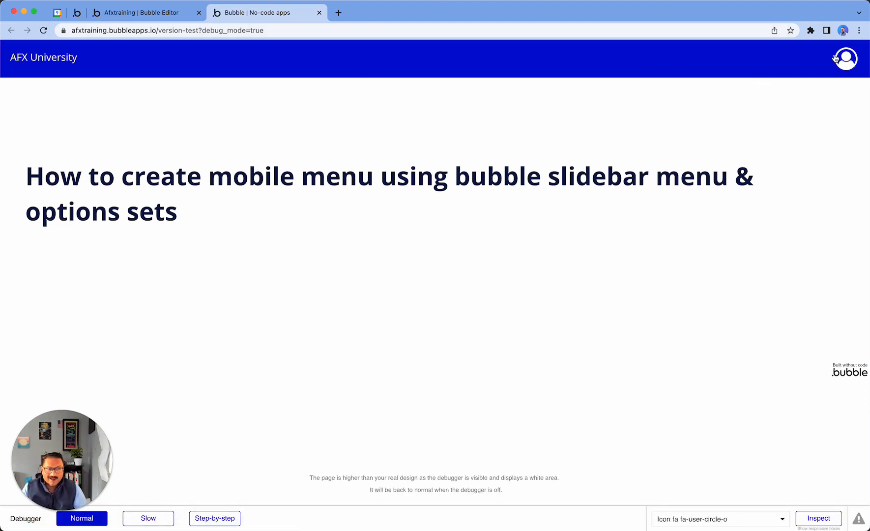
left_click(845, 67)
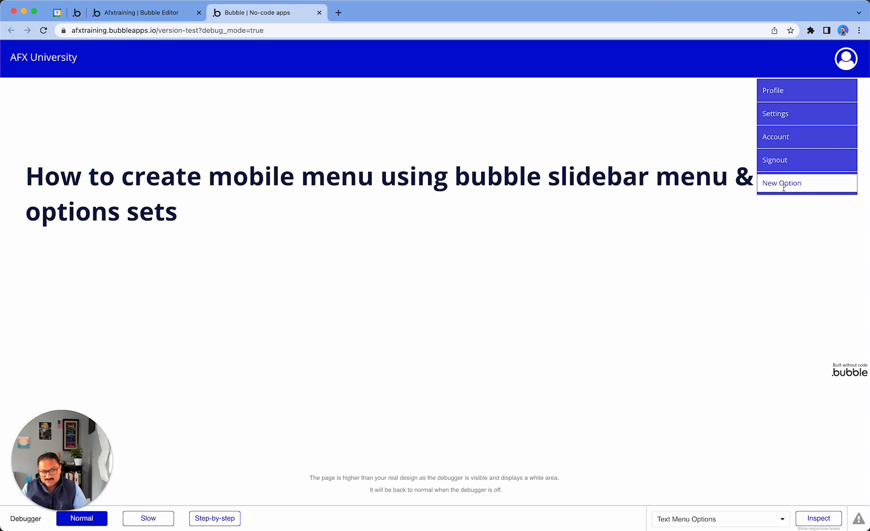
left_click(425, 210)
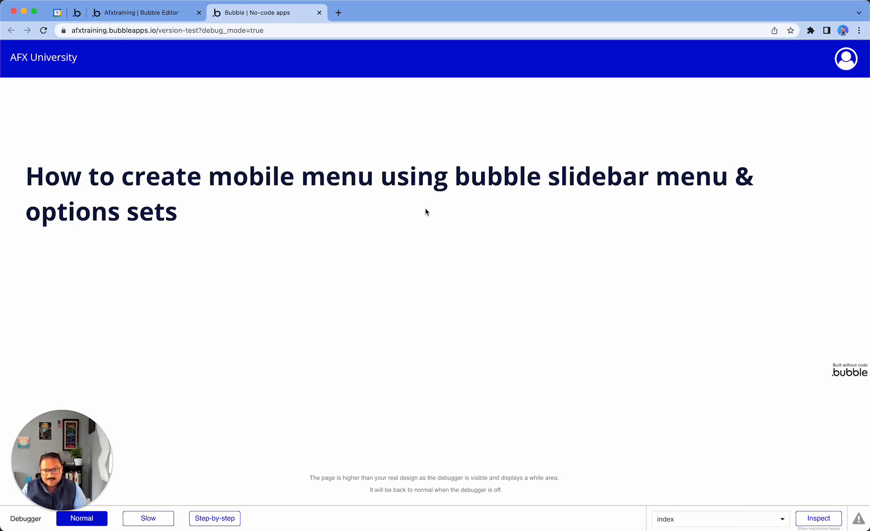
left_click(141, 13)
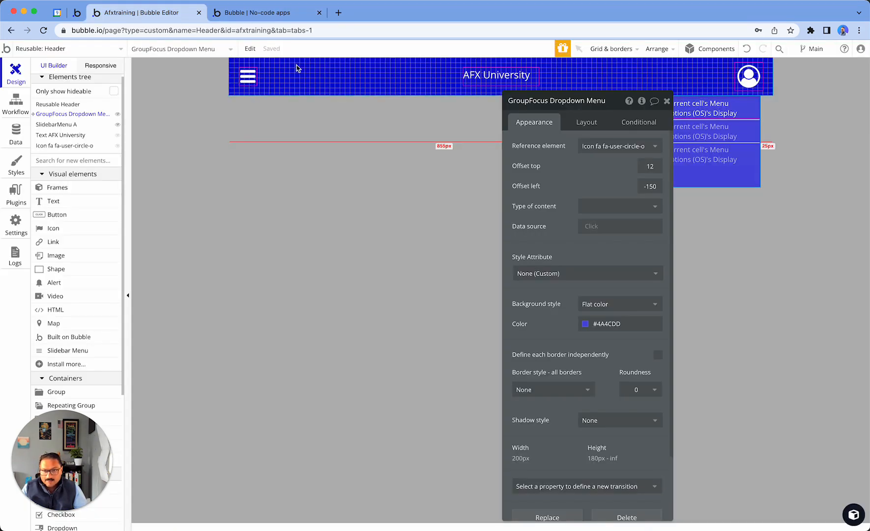
Inspect the app preview at a mobile width of 374 px and open the slidebar menu to check its entries.
left_click(281, 14)
right_click(455, 227)
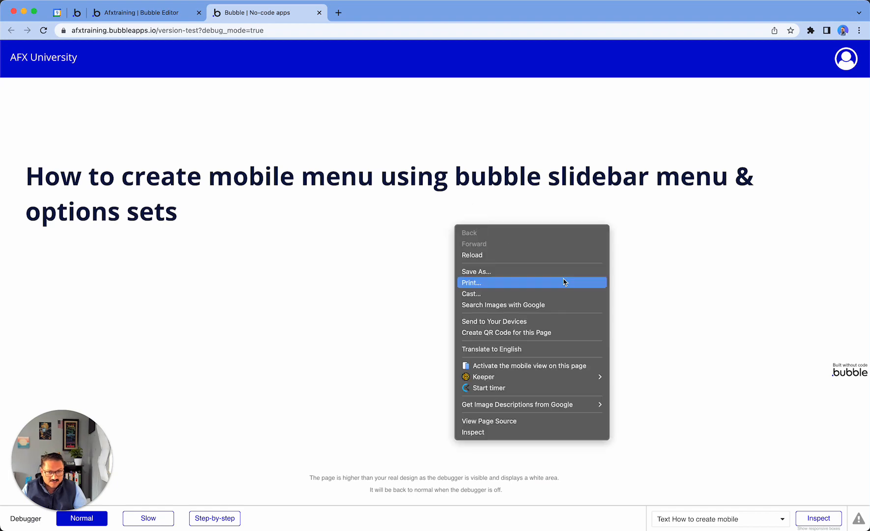
left_click(511, 432)
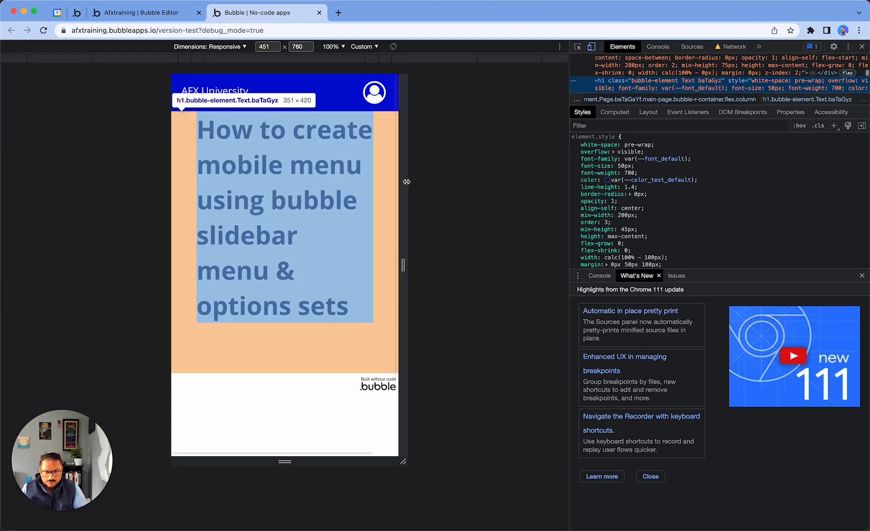
left_click_drag(403, 265, 383, 265)
left_click(209, 87)
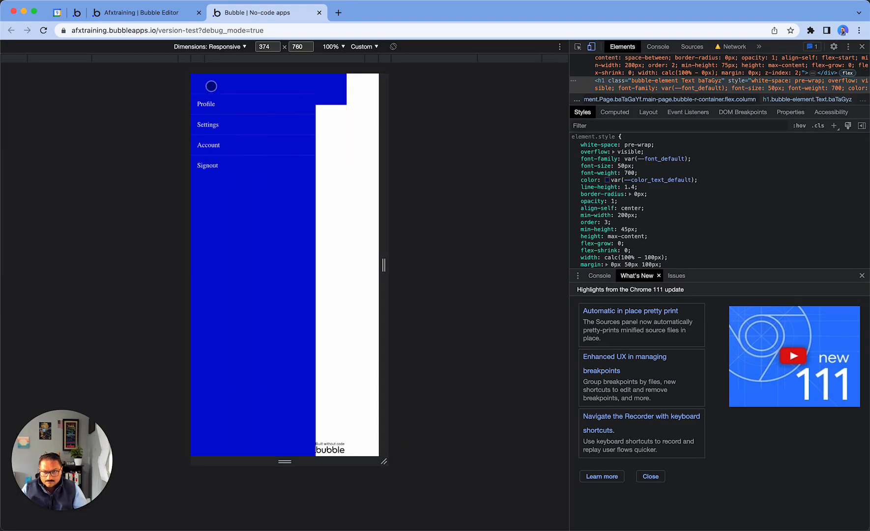
Return to the Header design in the Bubble editor and copy the item #4 expression from SlidebarMenu A's options.
left_click(121, 9)
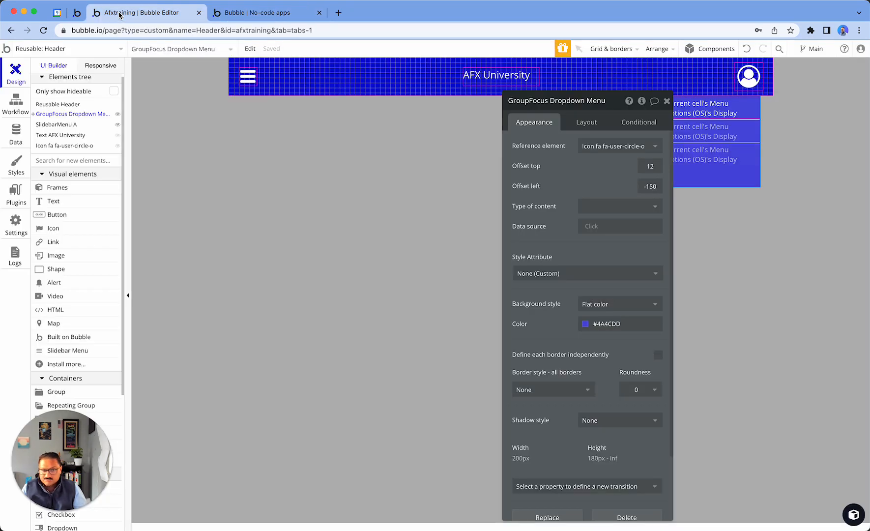
left_click(248, 76)
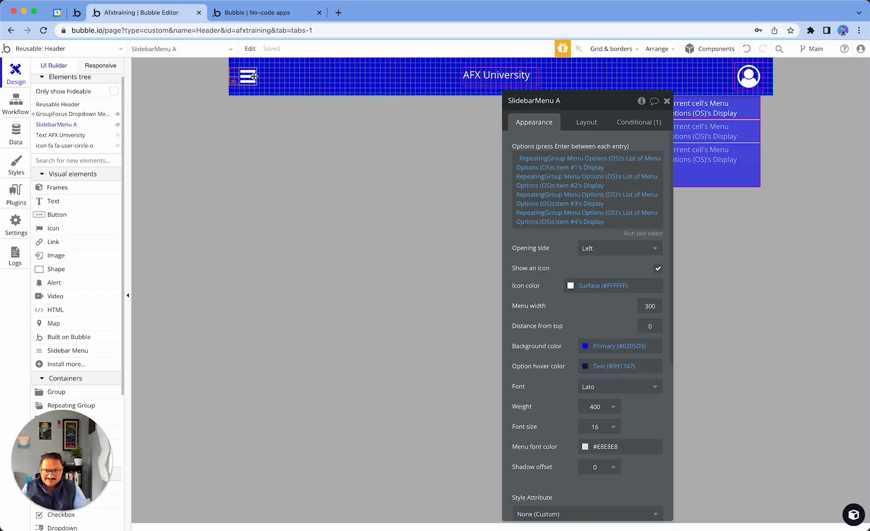
left_click(592, 222)
key("Return")
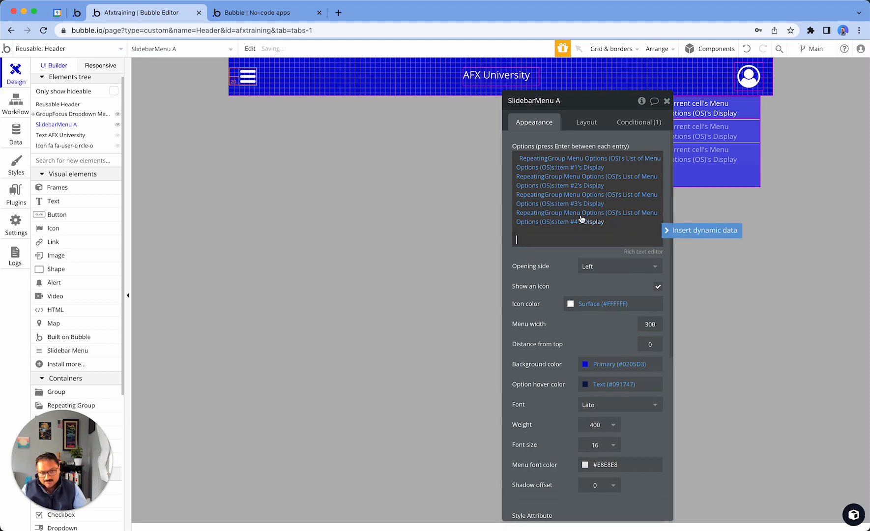
right_click(602, 187)
left_click(683, 197)
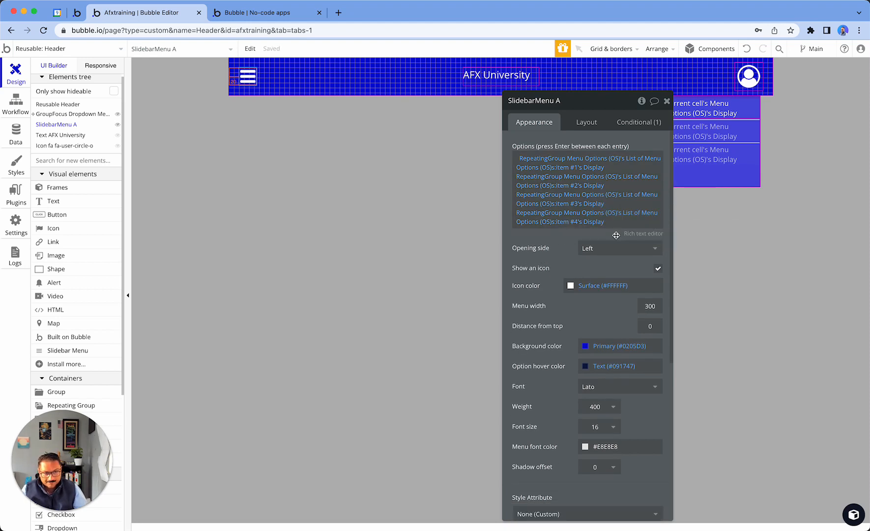
Add a fifth entry to SlidebarMenu A's options by pasting the copied dynamic expression and setting its item number to 5.
left_click(617, 231)
key("Return")
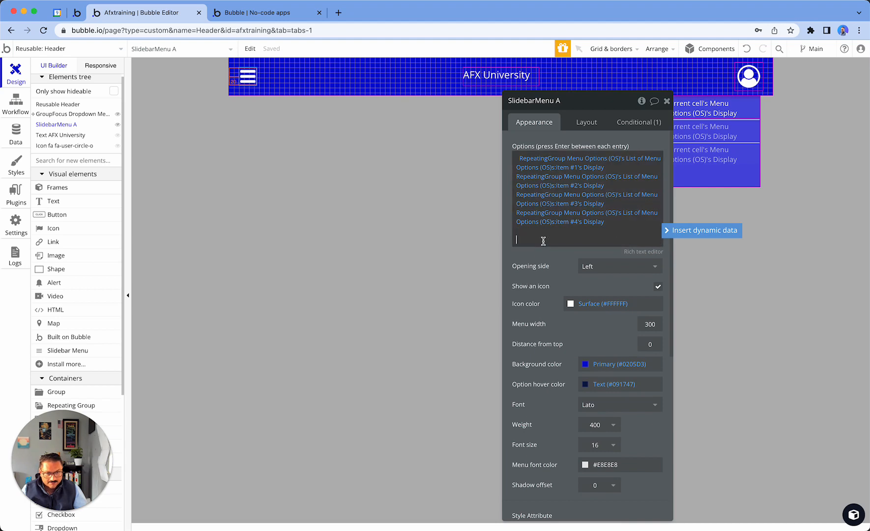
left_click(669, 229)
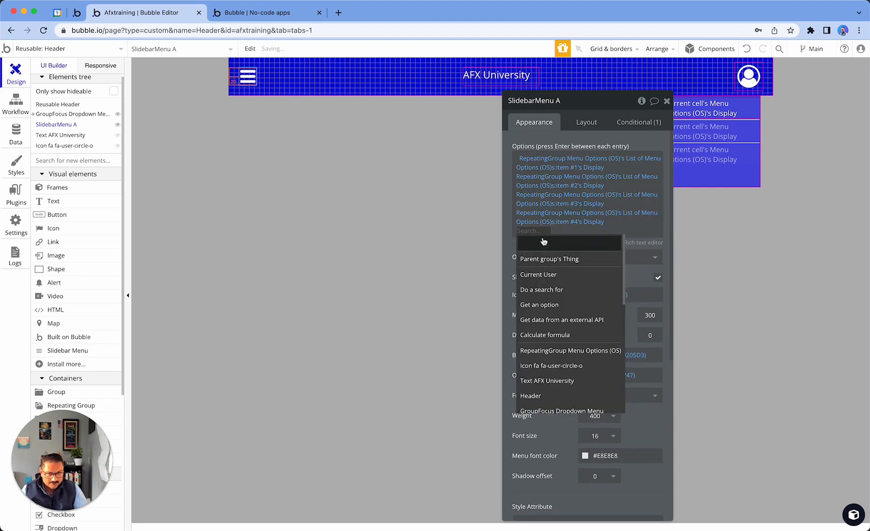
right_click(540, 237)
left_click(617, 219)
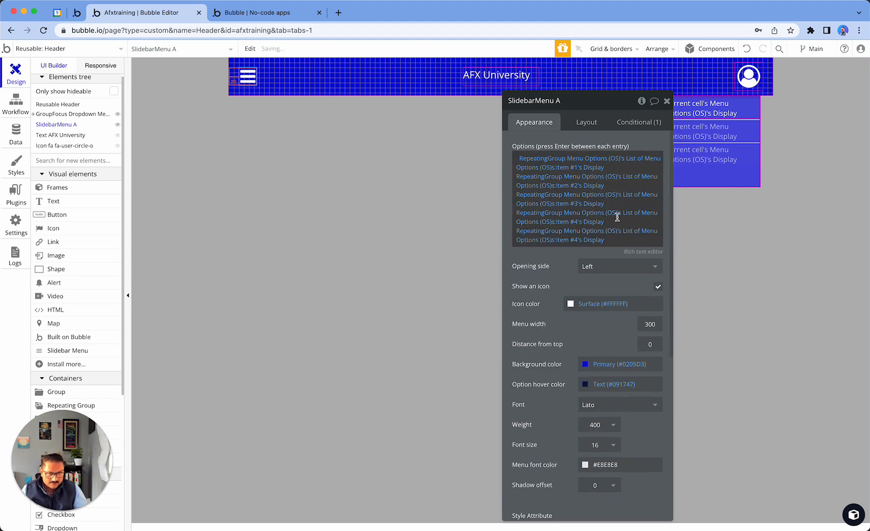
left_click(575, 240)
type("5")
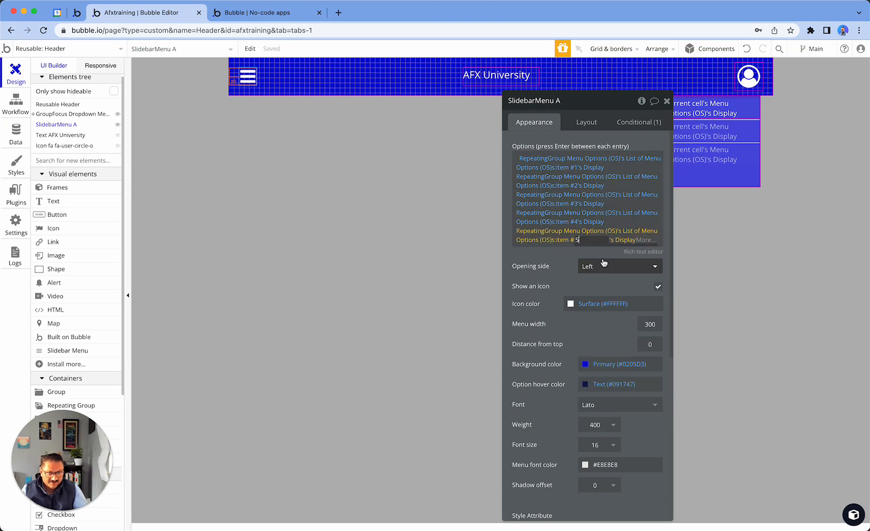
Close the developer tools in the app preview, refresh the page to its latest version, and return to the Bubble editor.
left_click(252, 14)
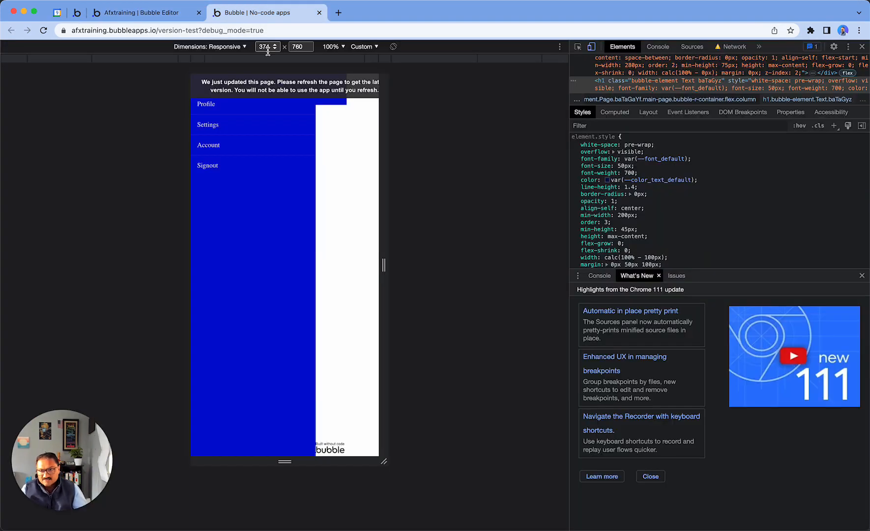
left_click(863, 46)
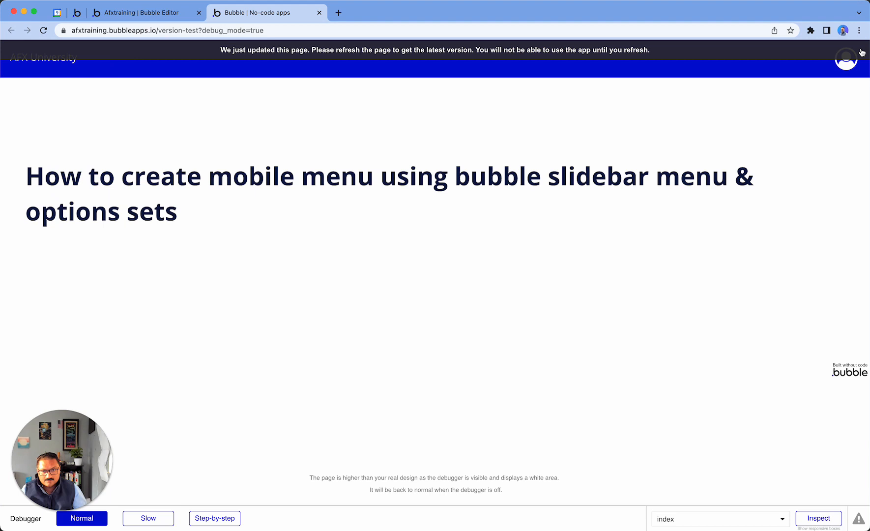
left_click(559, 53)
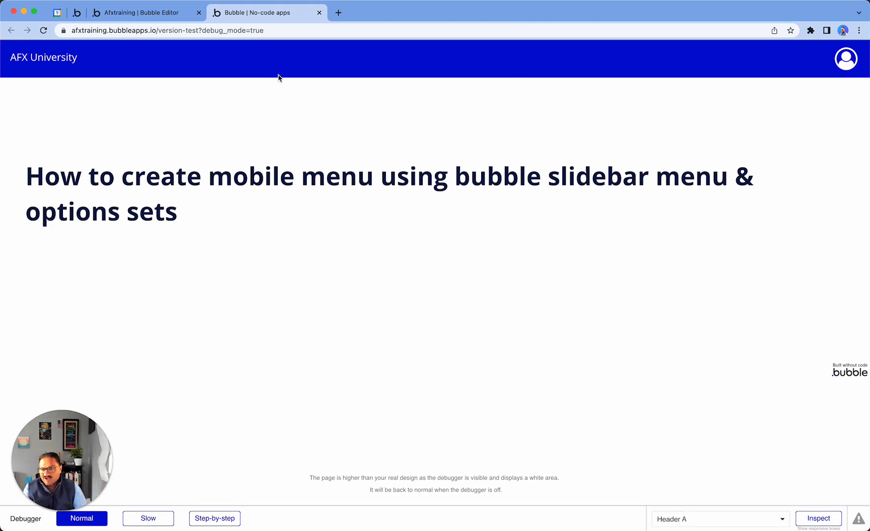
left_click(136, 13)
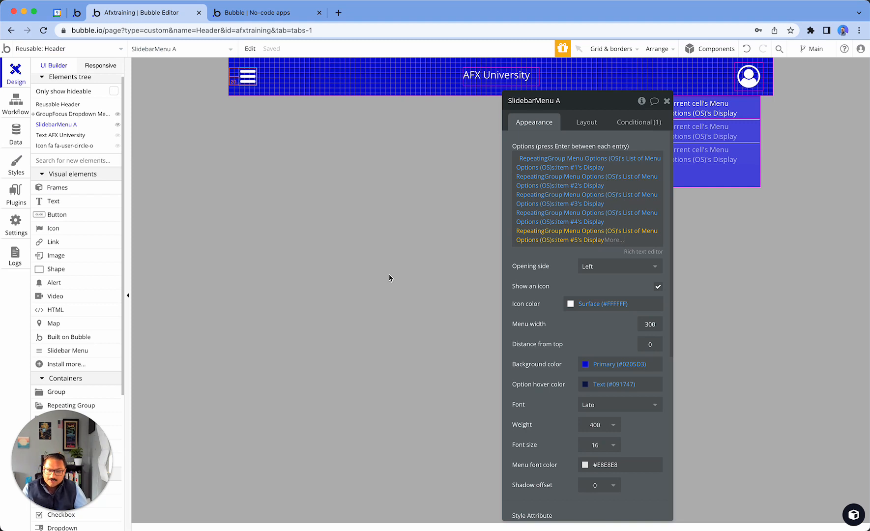